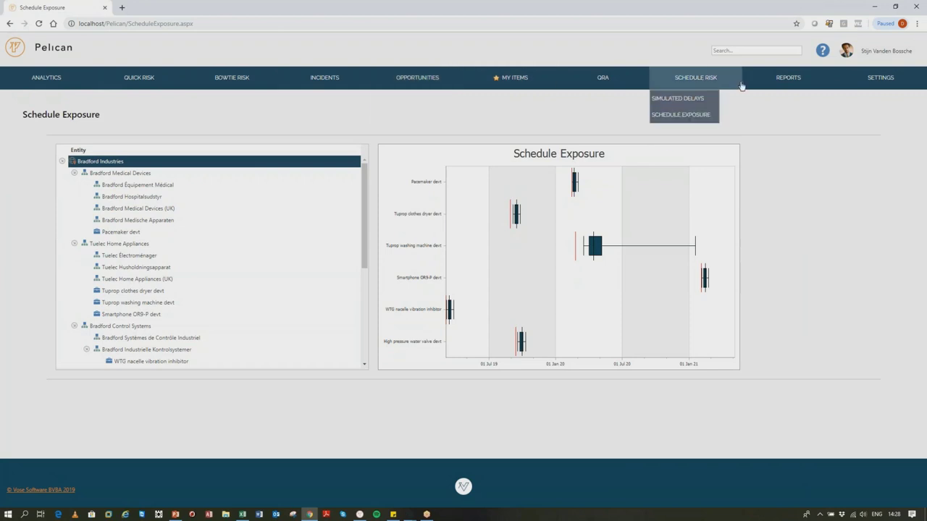
mouse_move(853, 81)
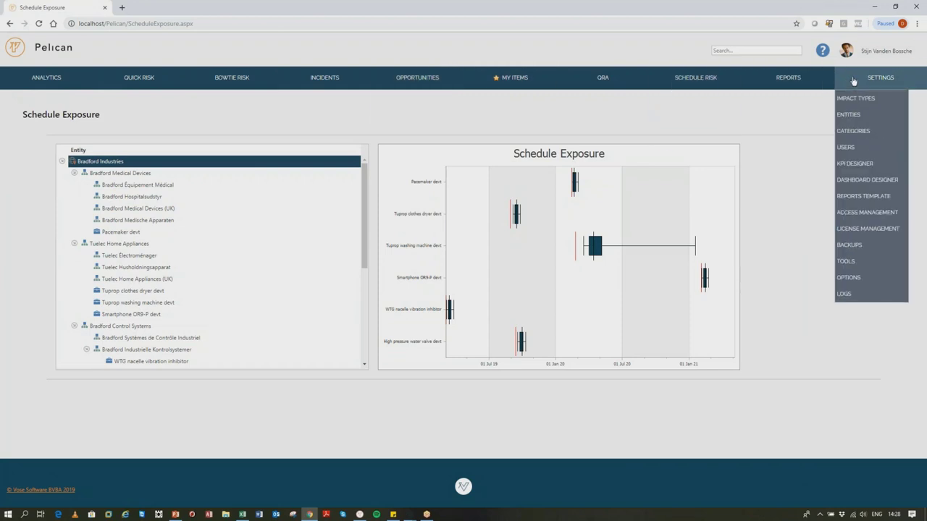
left_click(863, 53)
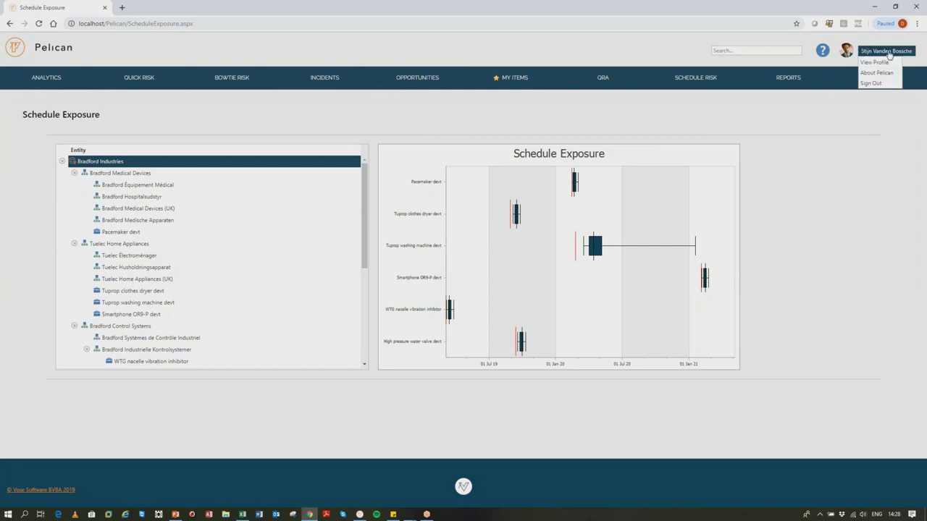
left_click(845, 54)
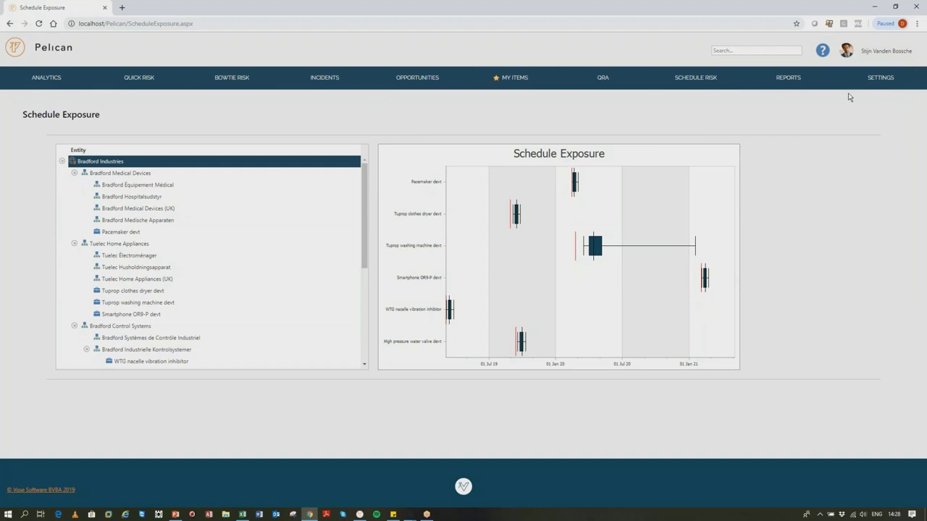
mouse_move(880, 83)
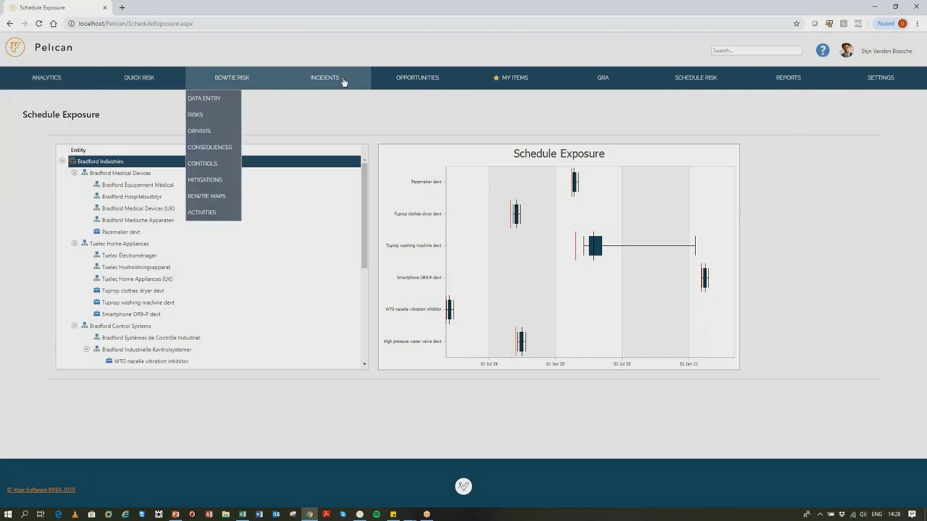
mouse_move(252, 79)
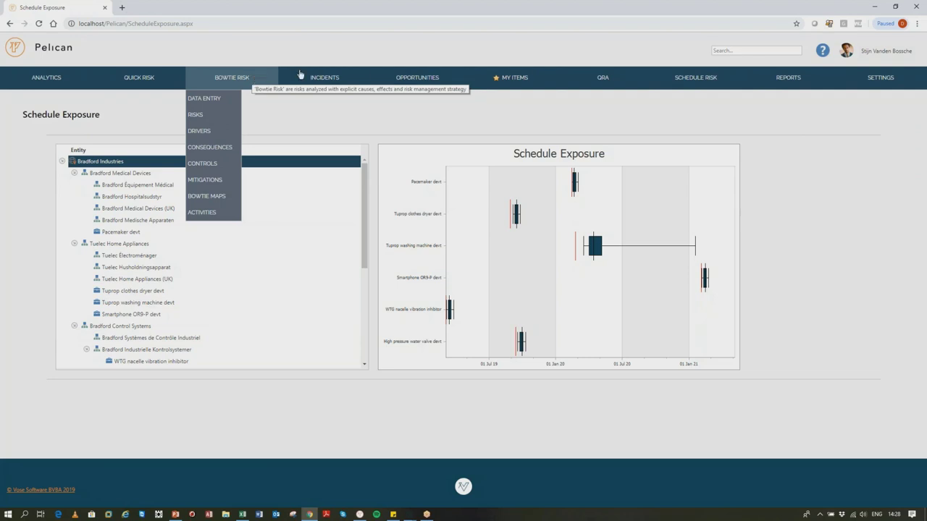
mouse_move(526, 79)
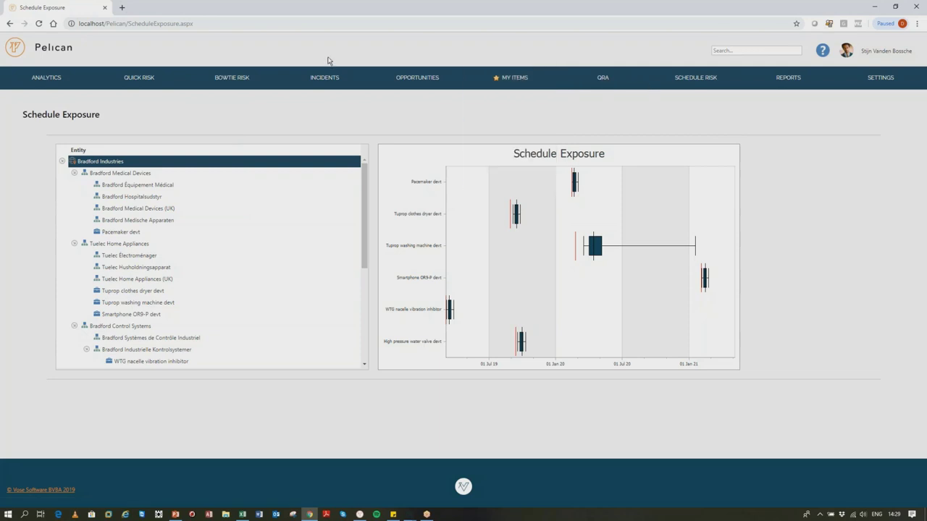
mouse_move(128, 82)
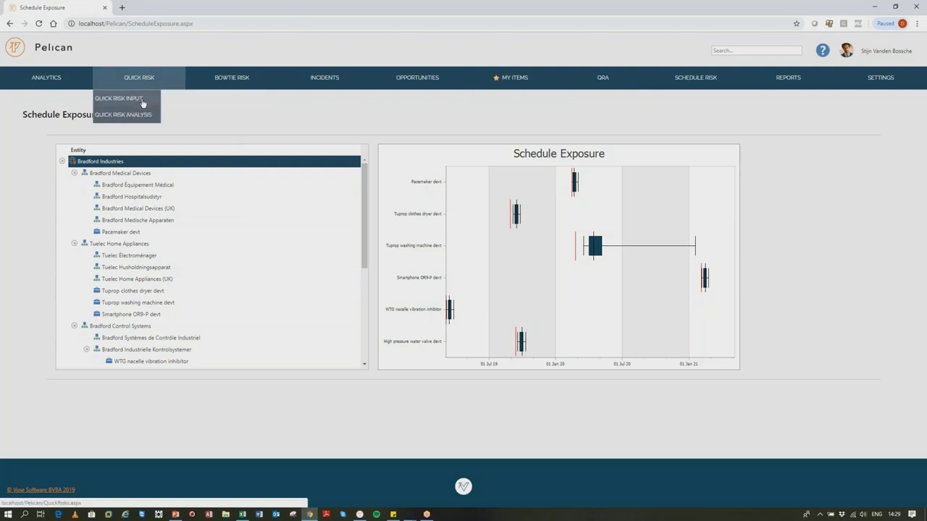
Open the Quick Risk Input register and start a blank new quick risk entry
left_click(142, 102)
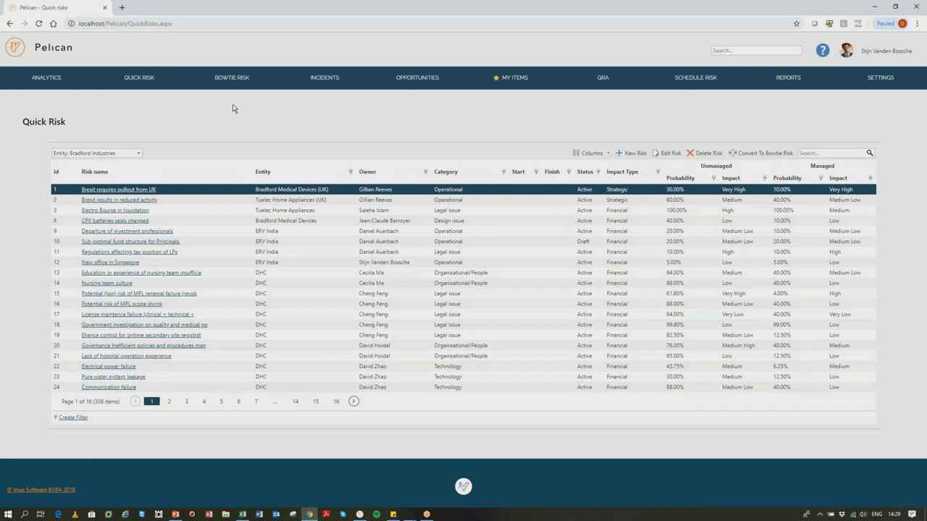
mouse_move(719, 173)
left_click(637, 156)
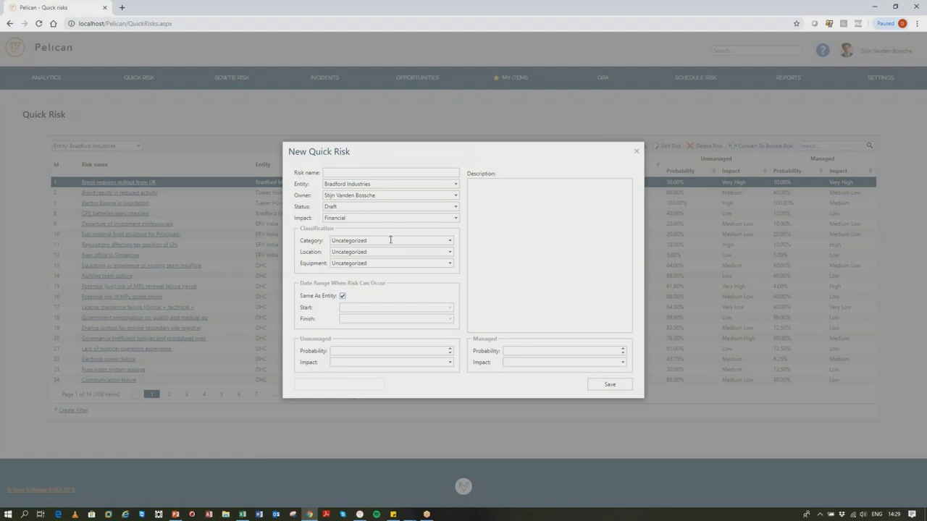
Review the Category, Location and Equipment dropdowns, leaving each as Uncategorized
left_click(390, 240)
left_click(391, 239)
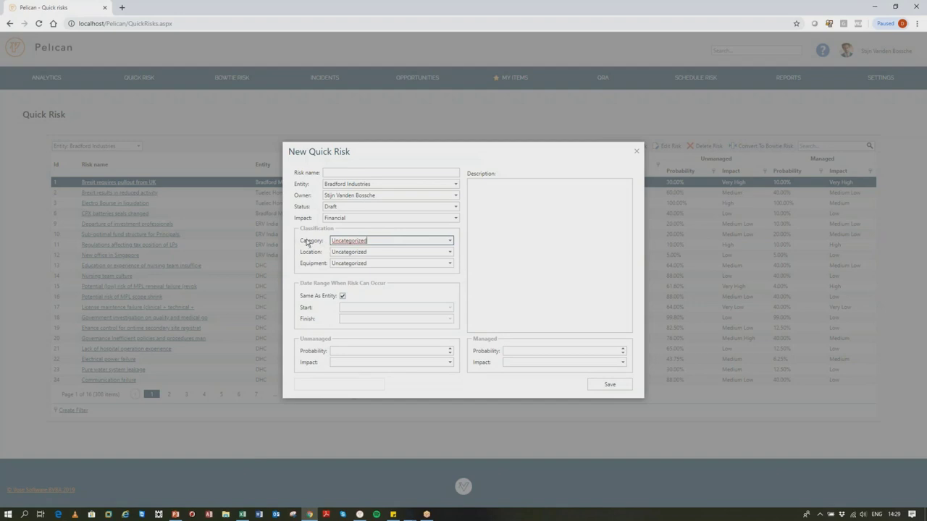
left_click(379, 252)
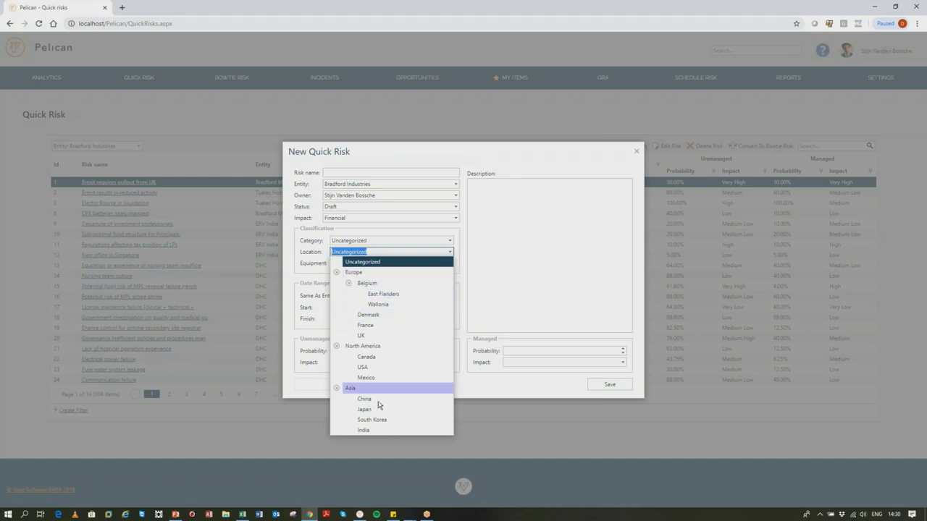
left_click(384, 263)
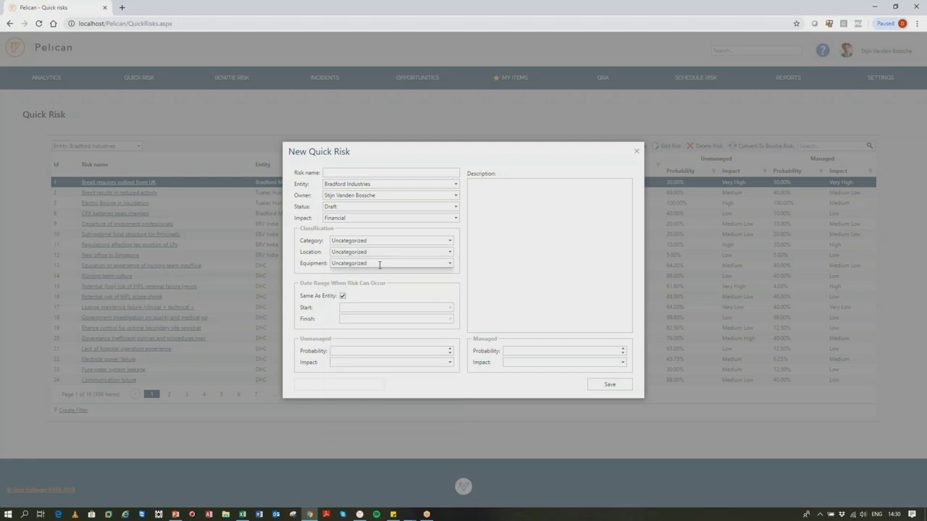
left_click(380, 265)
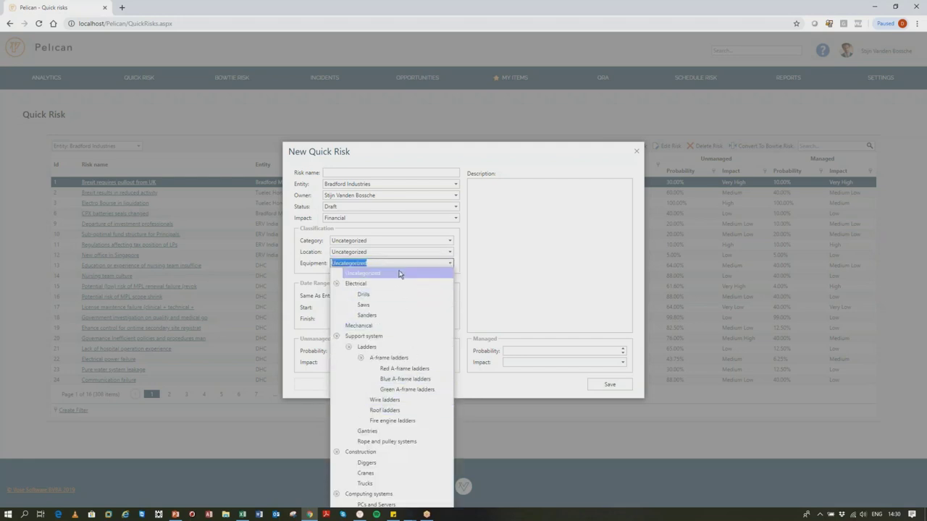
left_click(398, 274)
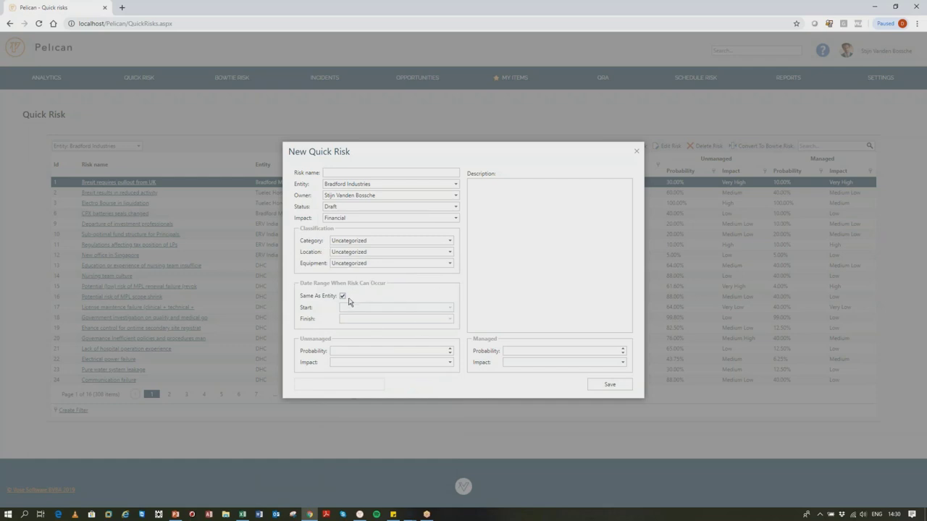
Keep entity Bradford Industries and status Draft, and set the impact type to Health & Safety
left_click(342, 174)
left_click(346, 182)
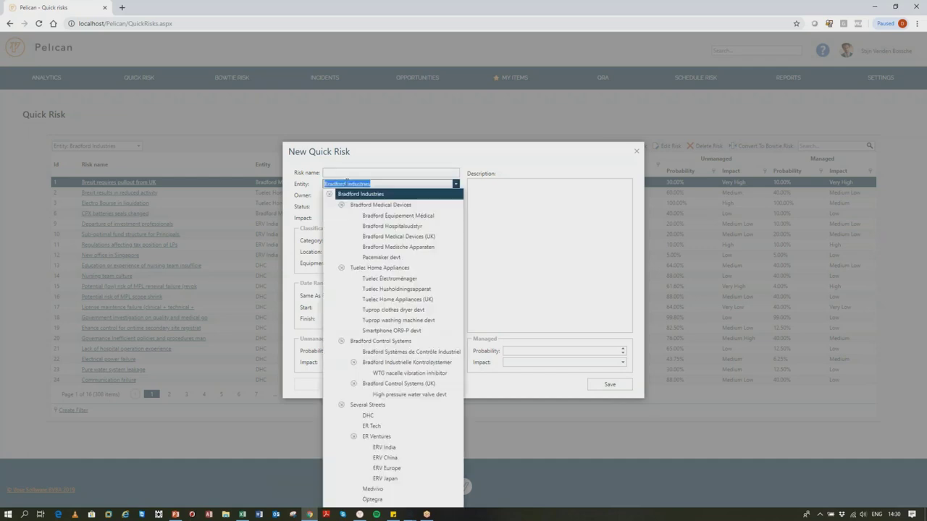
left_click(386, 195)
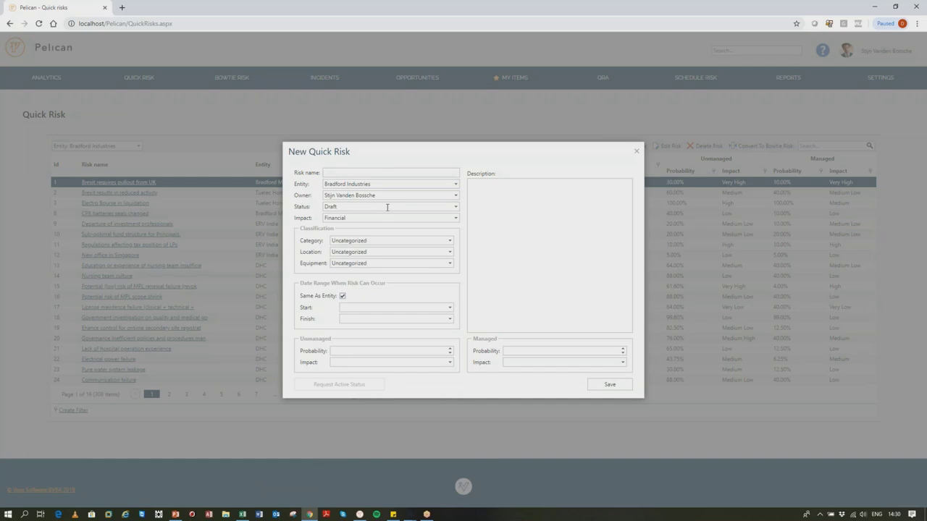
left_click(387, 207)
left_click(387, 207)
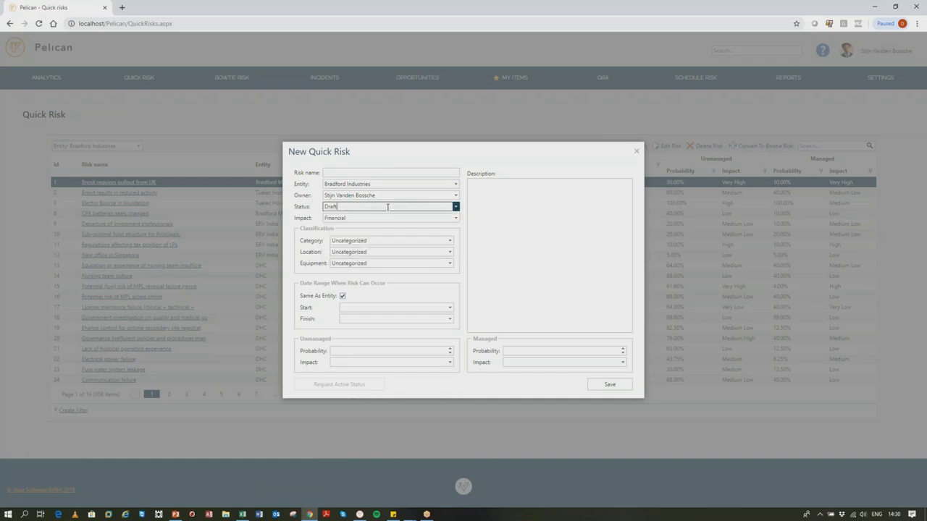
left_click(386, 218)
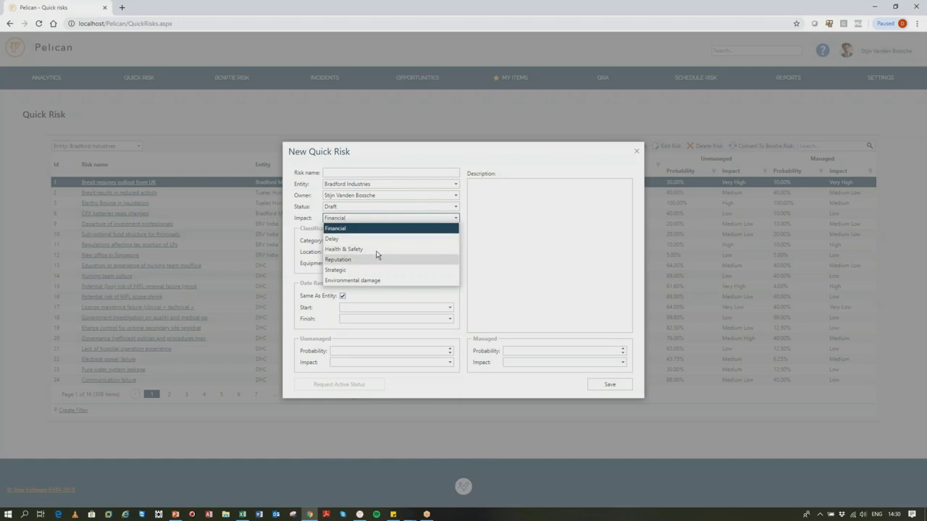
left_click(376, 249)
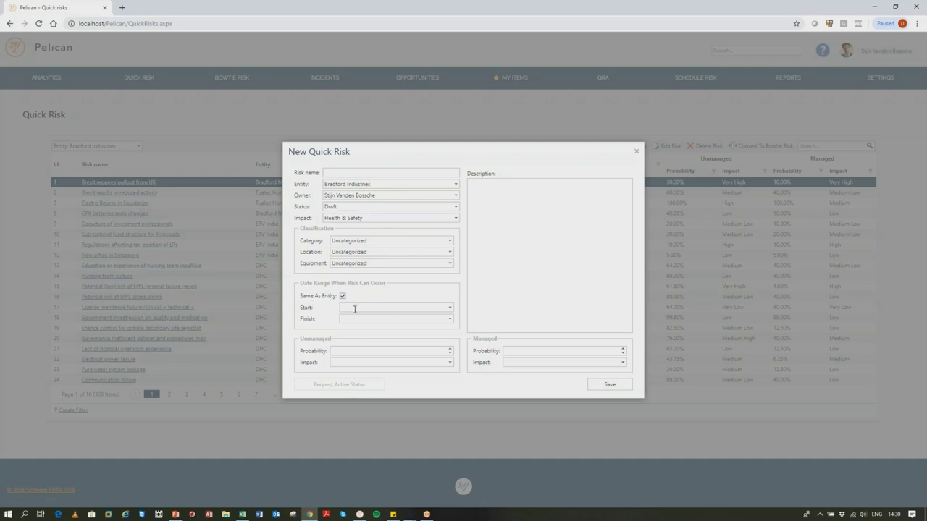
Look over the unmanaged impact levels without choosing one, then close the new quick risk form
left_click(353, 351)
left_click(353, 361)
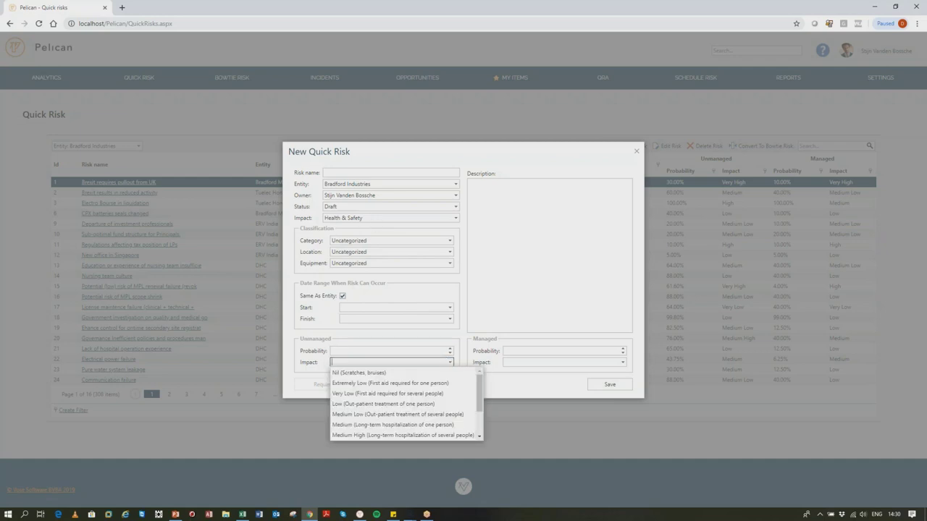
left_click_drag(480, 398, 482, 432)
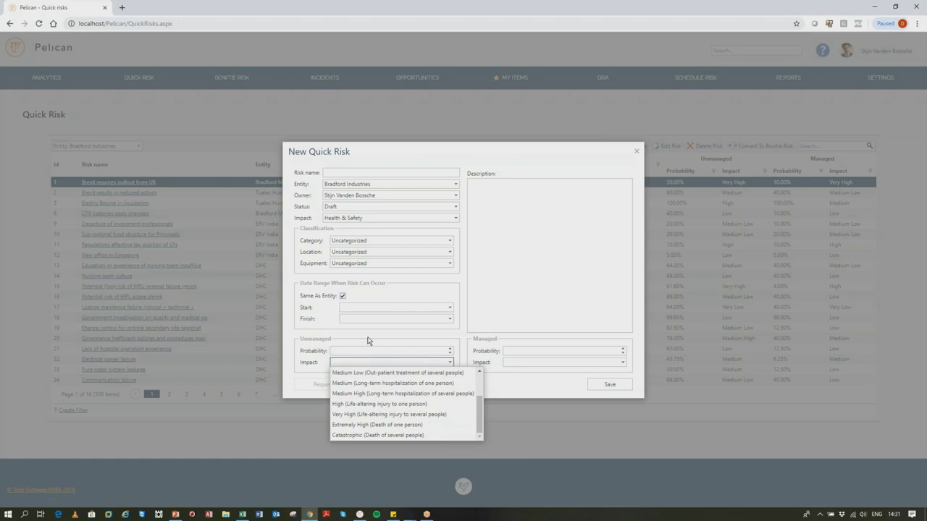
left_click(405, 341)
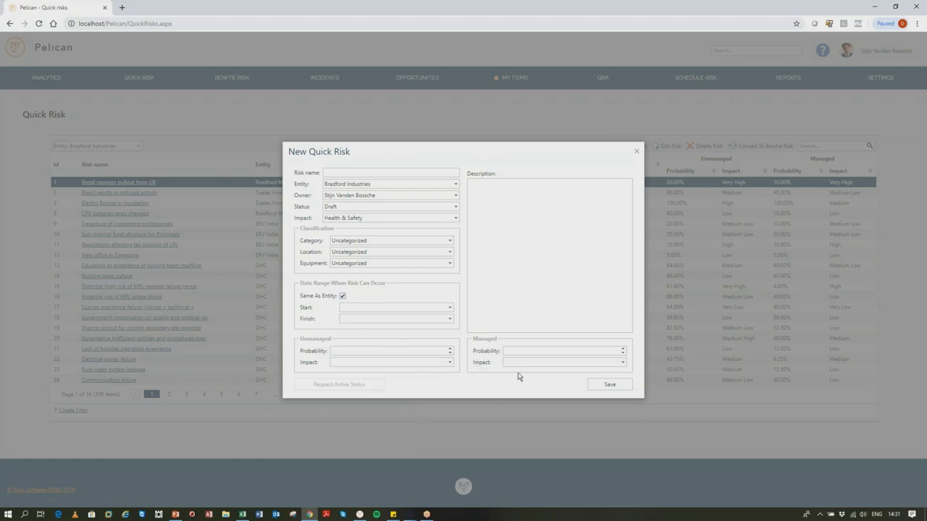
left_click(503, 201)
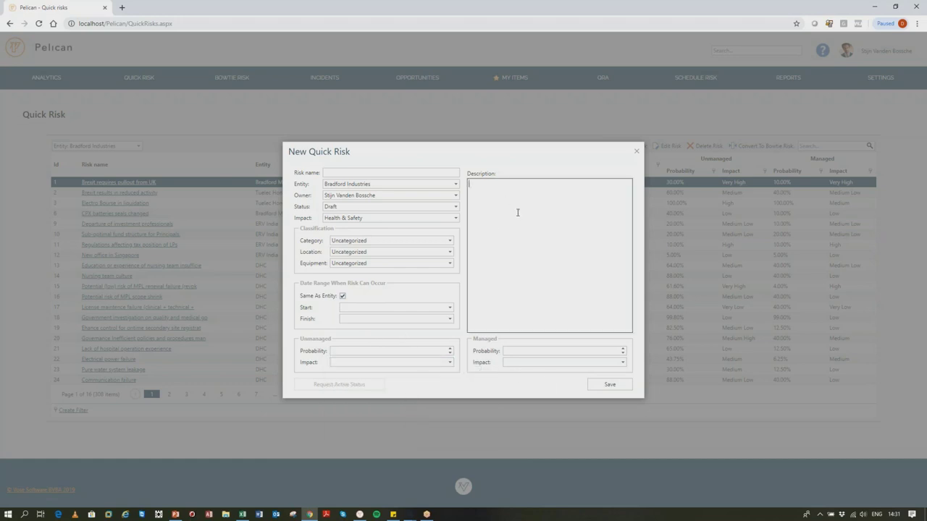
left_click(637, 153)
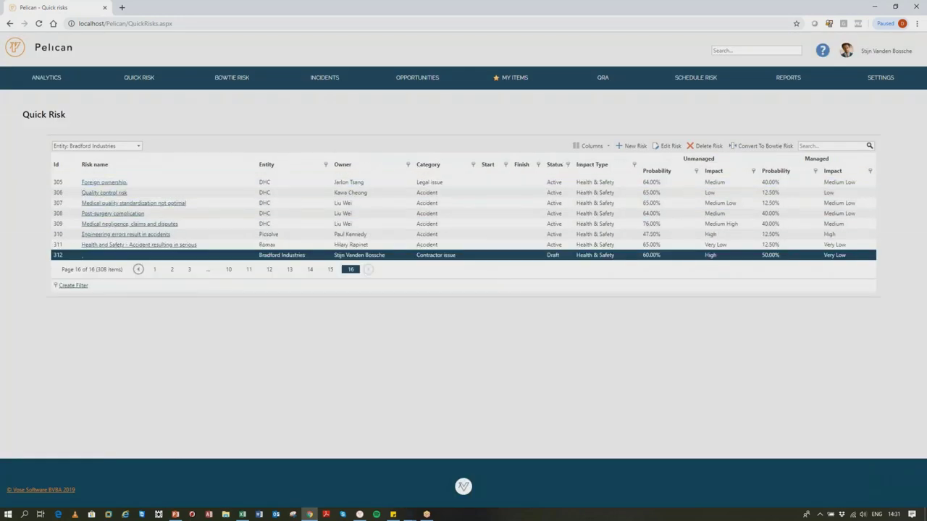
Return the register to page 1 of 16 and select the 'Brexit requires pullout from UK' risk
left_click(155, 272)
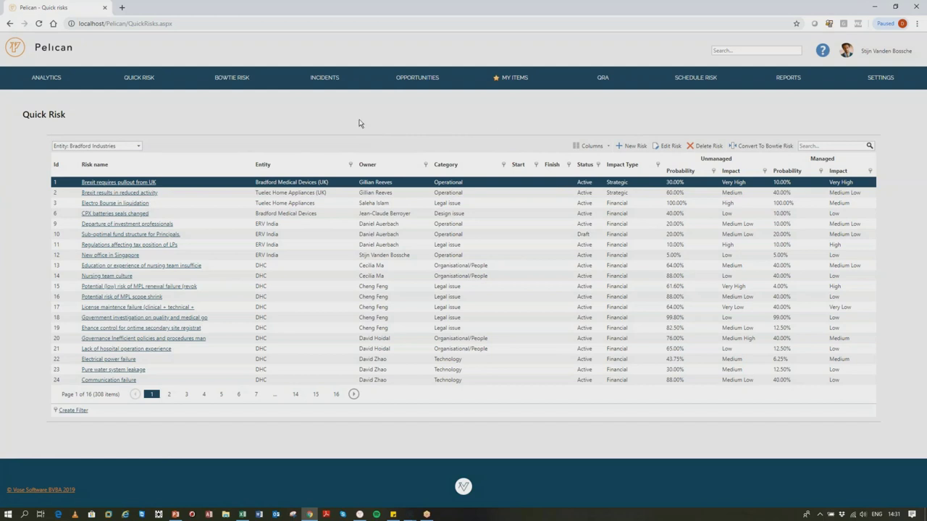
mouse_move(230, 85)
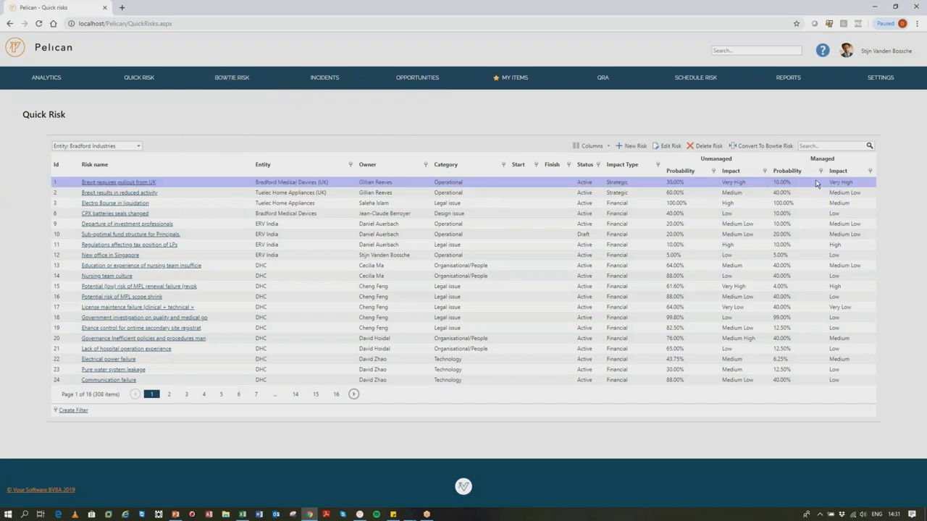
left_click(667, 182)
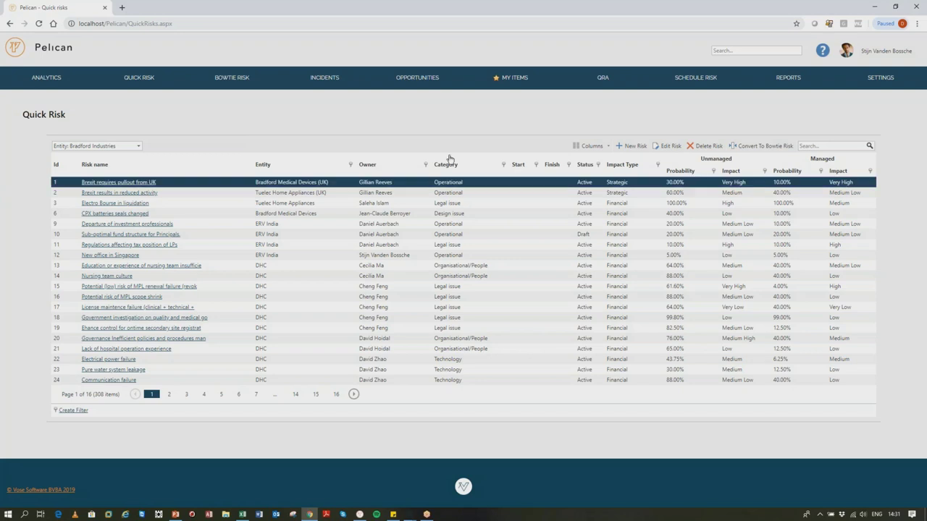
mouse_move(233, 84)
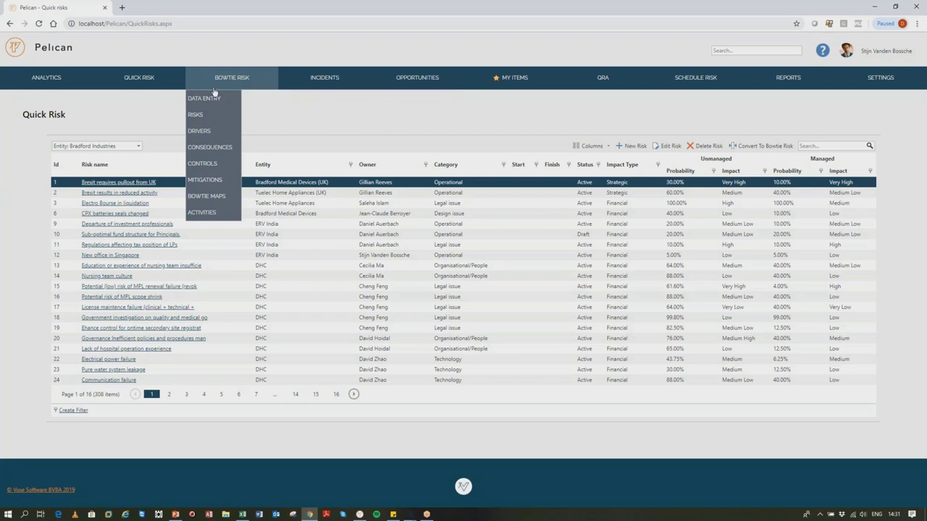
Select Loss of radioactive source (BT) on the Bowtie Risk page, preview the Column Chooser, and open its bowtie
left_click(219, 117)
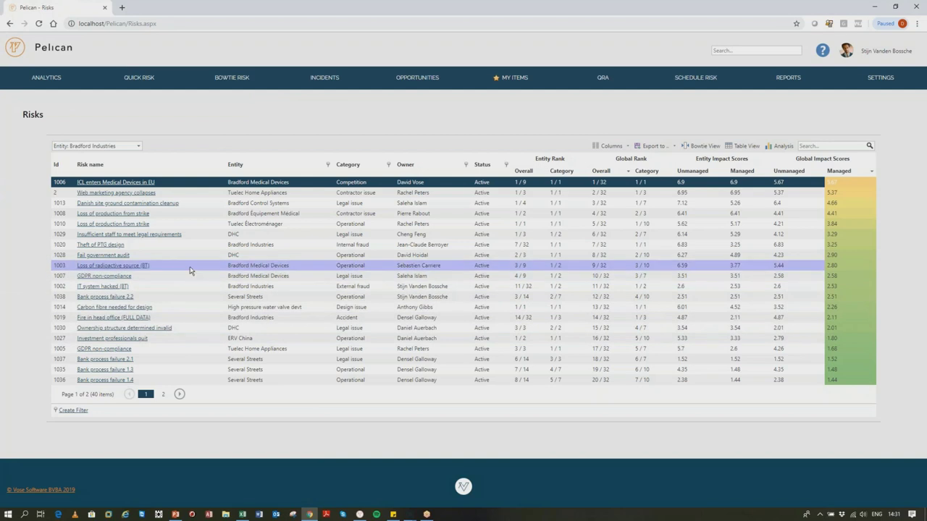
left_click(229, 266)
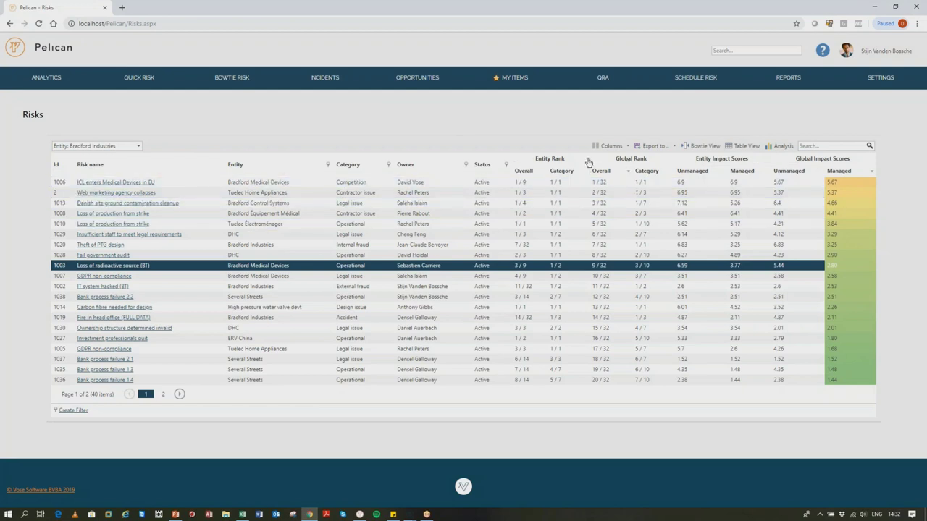
left_click(612, 146)
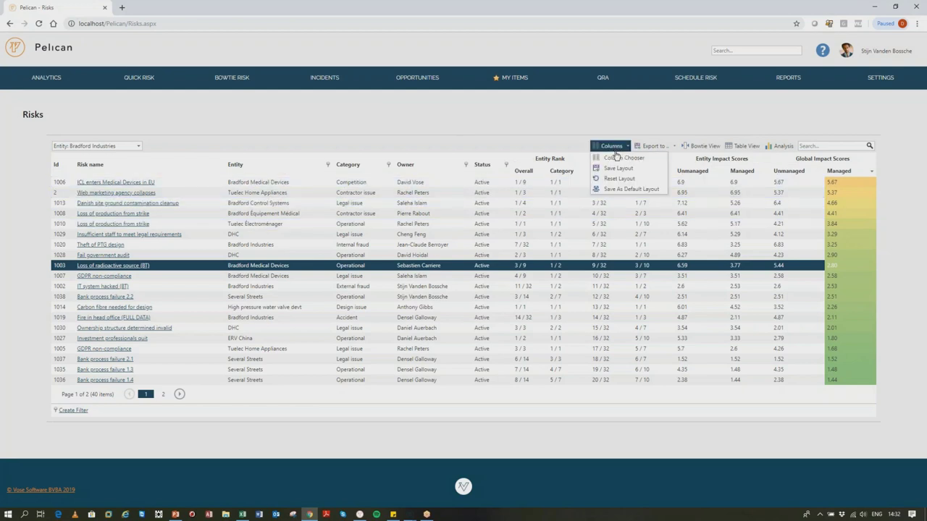
left_click(616, 157)
mouse_move(412, 256)
left_mouse_down()
mouse_move(419, 155)
mouse_move(432, 248)
mouse_move(430, 165)
mouse_move(389, 168)
mouse_move(441, 270)
mouse_move(425, 259)
left_mouse_up()
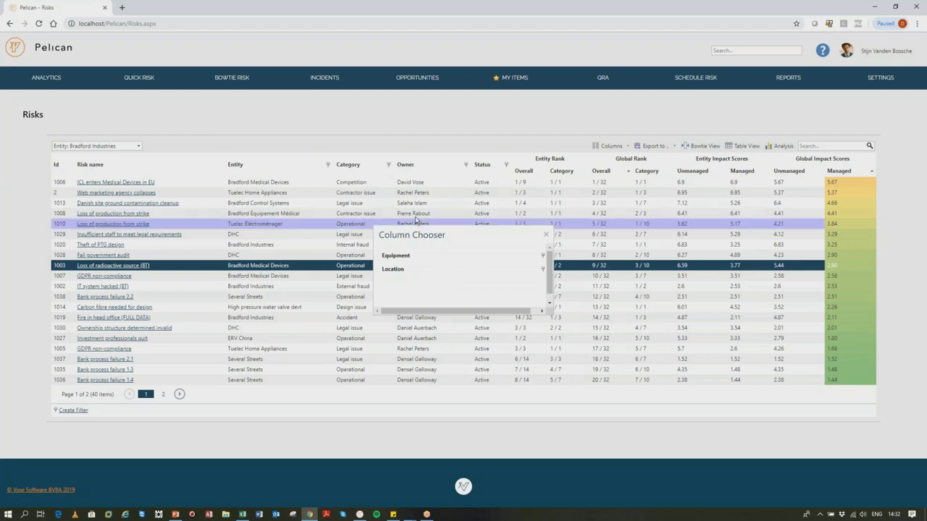
left_click(545, 237)
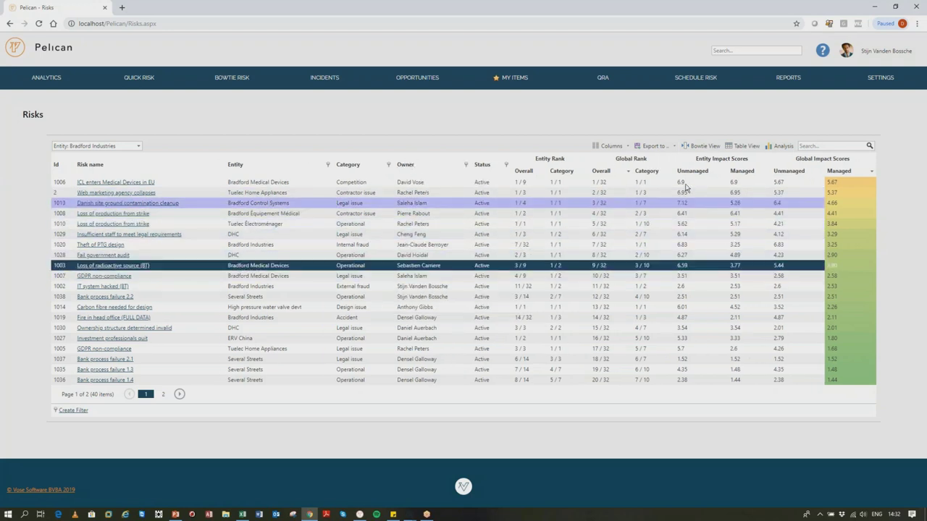
left_click(698, 148)
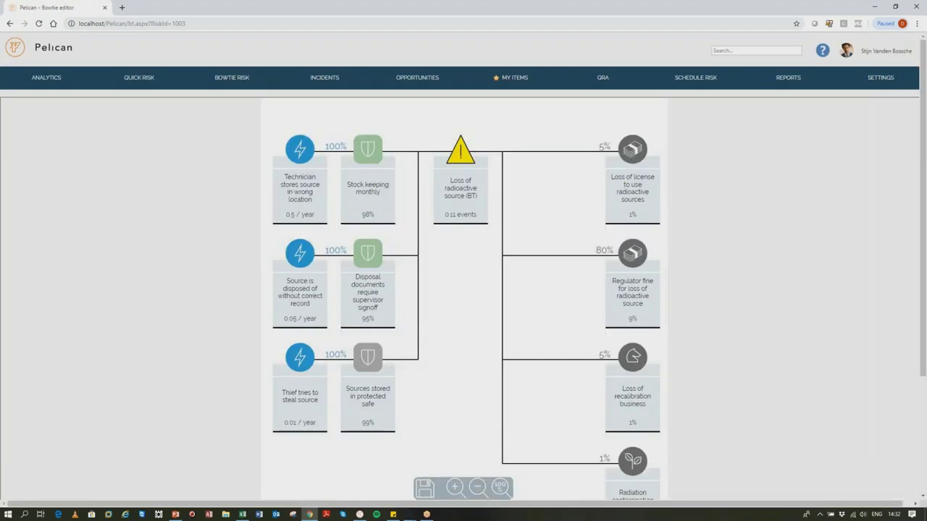
Zoom out to fit the whole radioactive-source bowtie and inspect its threat, control and consequence nodes
left_click(476, 488)
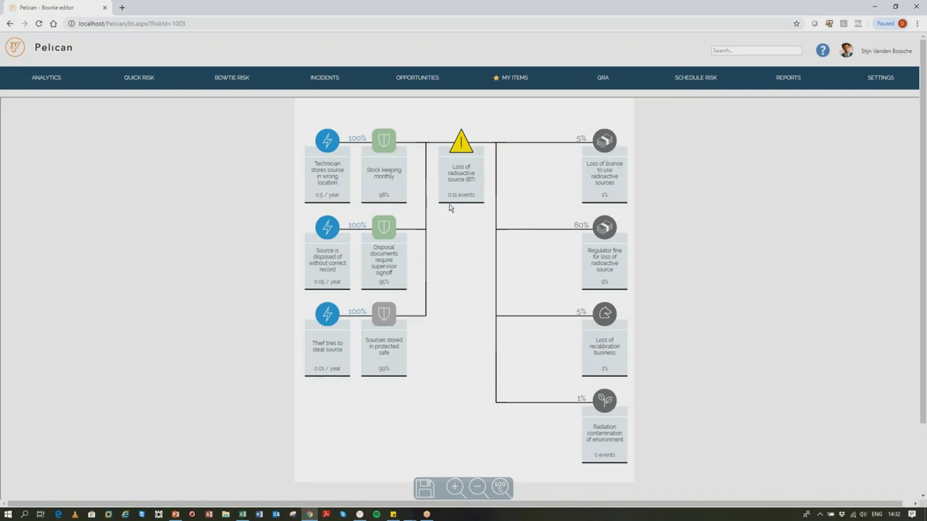
mouse_move(615, 151)
mouse_move(609, 245)
mouse_move(603, 322)
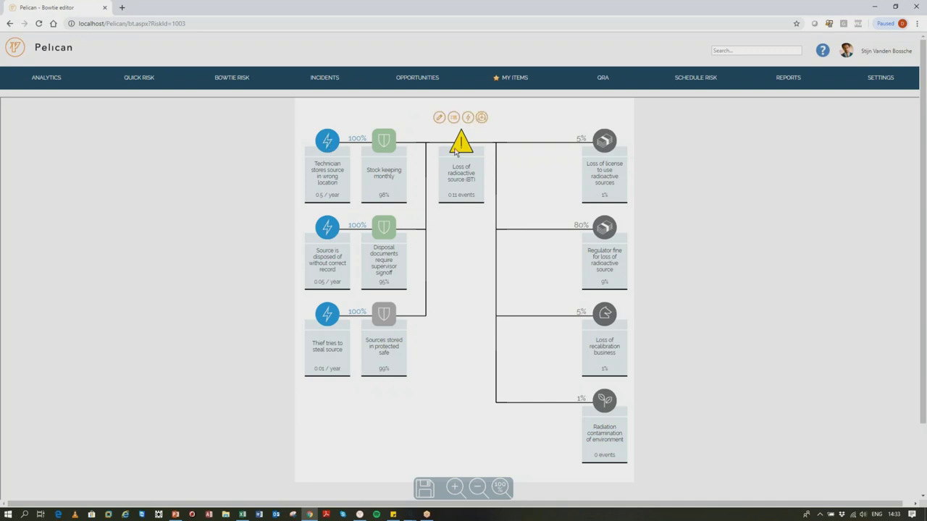
mouse_move(382, 138)
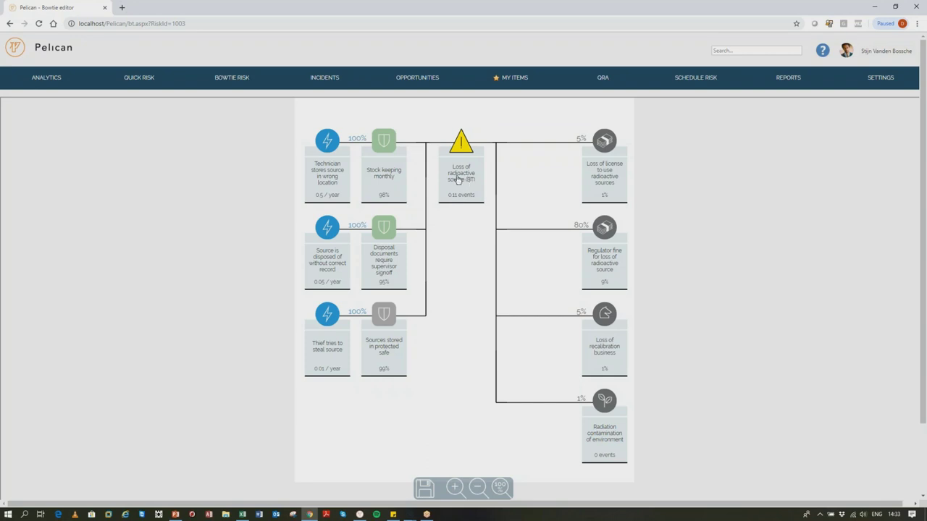
mouse_move(460, 173)
mouse_move(459, 157)
mouse_move(244, 85)
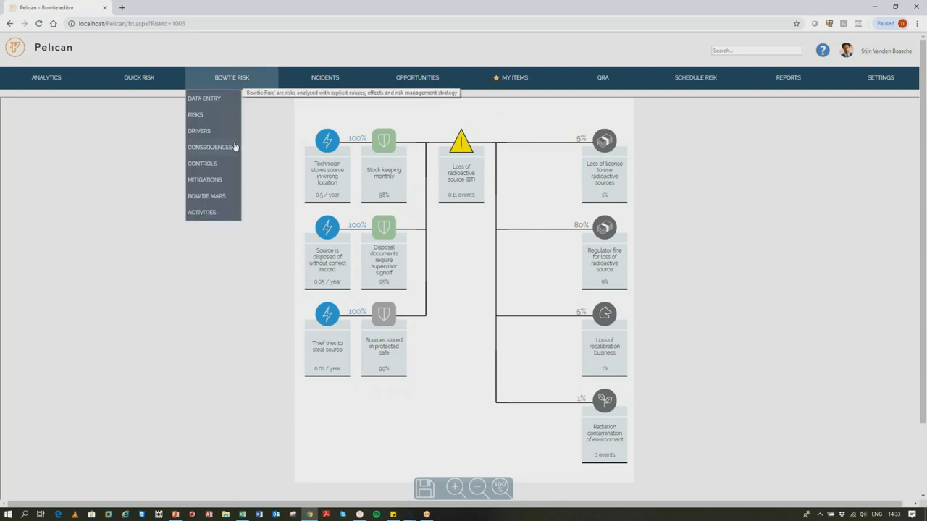
Select the Bank process 2 (BT) driver in the Bowtie Risk Drivers list and open its bowtie
left_click(210, 132)
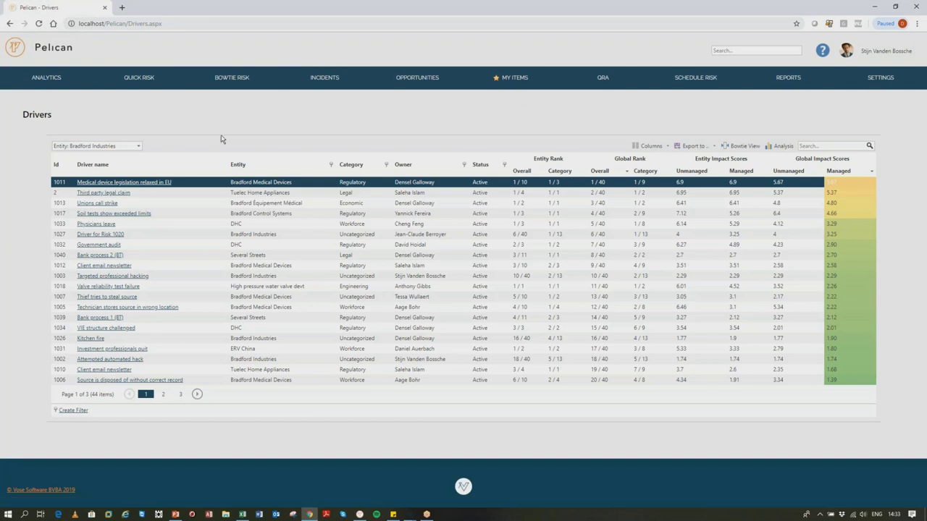
left_click(299, 258)
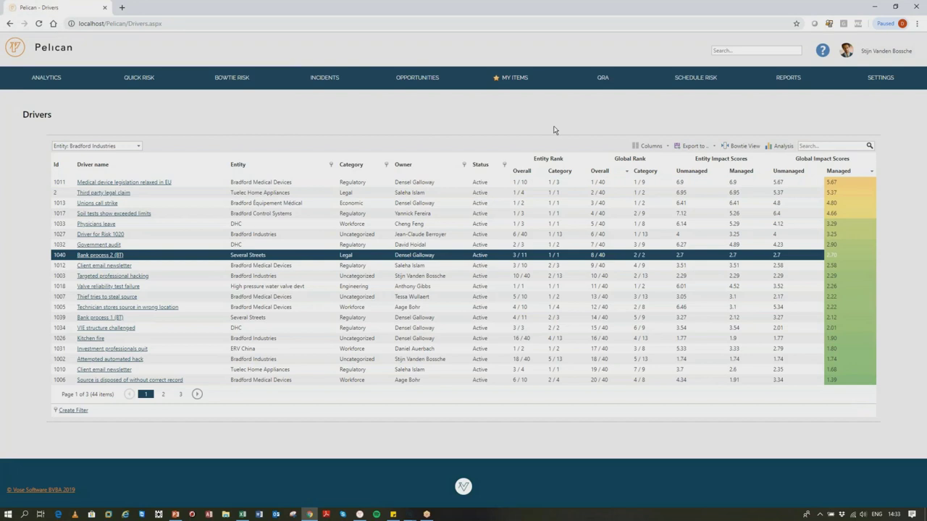
left_click(738, 148)
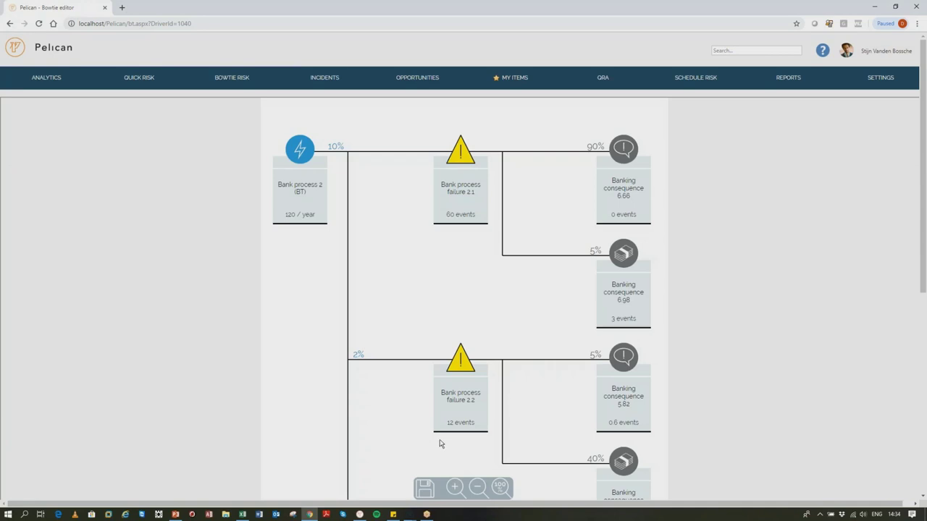
Zoom out twice to show all four Bank process 2 branches, inspect the nodes, then open Consequences
left_click(477, 487)
left_click(477, 487)
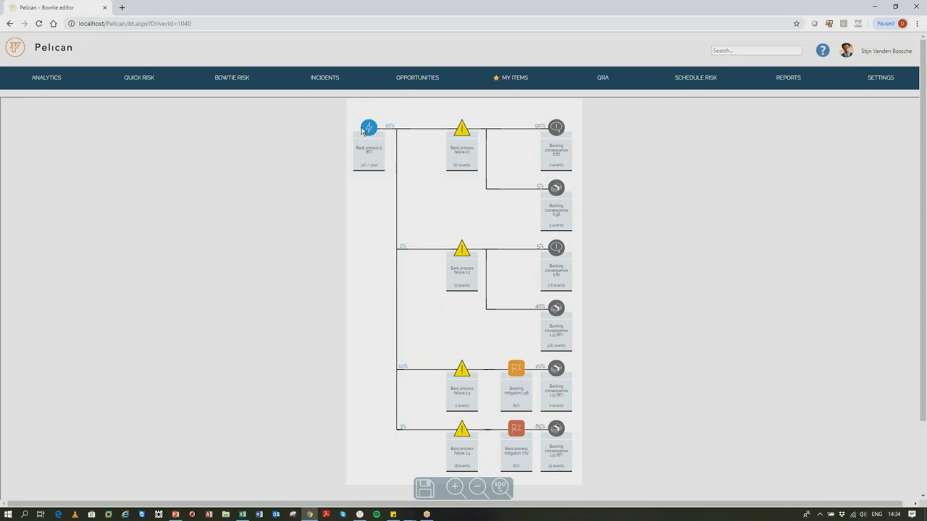
mouse_move(458, 135)
mouse_move(569, 438)
mouse_move(365, 119)
mouse_move(561, 140)
mouse_move(509, 380)
mouse_move(234, 82)
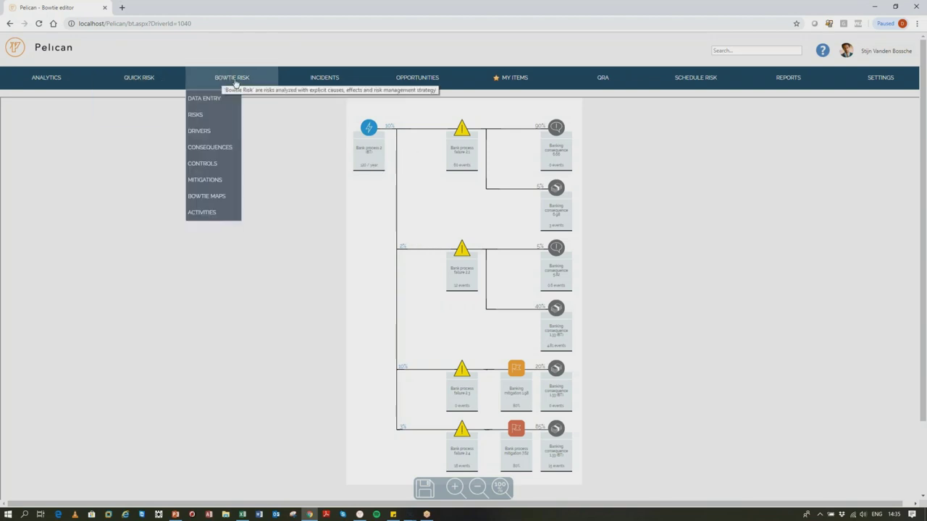
left_click(210, 147)
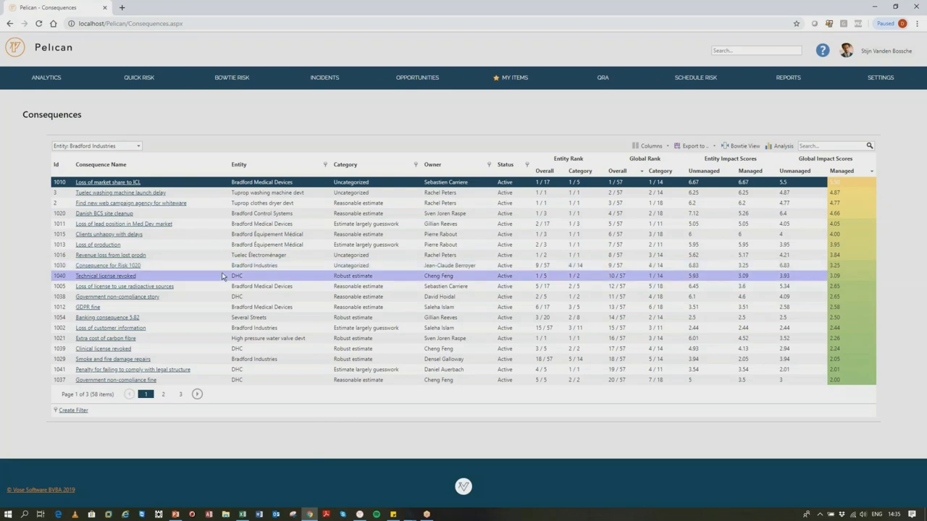
Go to page 2 of Consequences, select Banking consequence 1.33 (BT), and open its bowtie
left_click(163, 396)
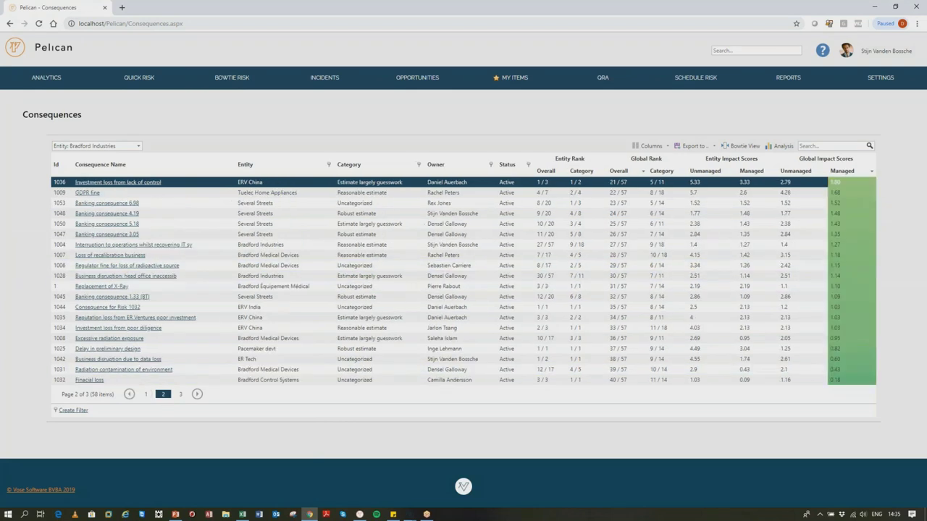
left_click(200, 297)
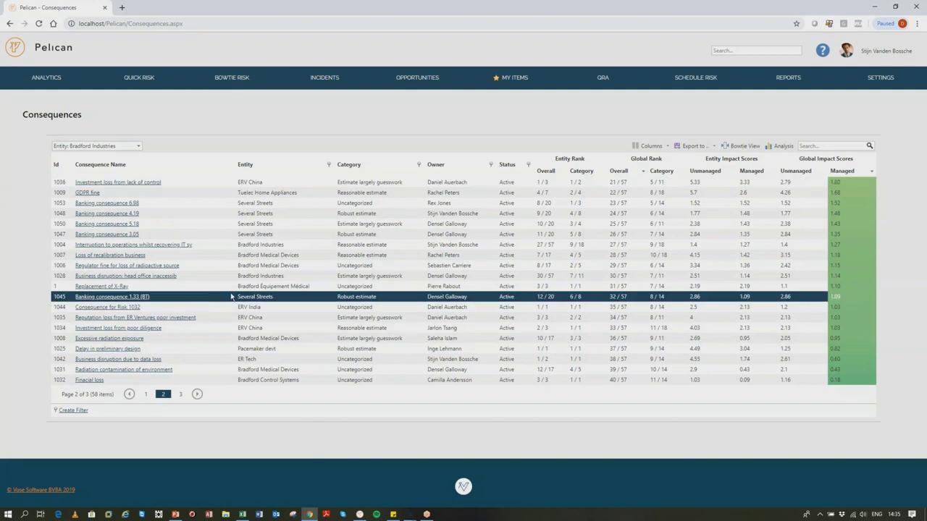
left_click(733, 145)
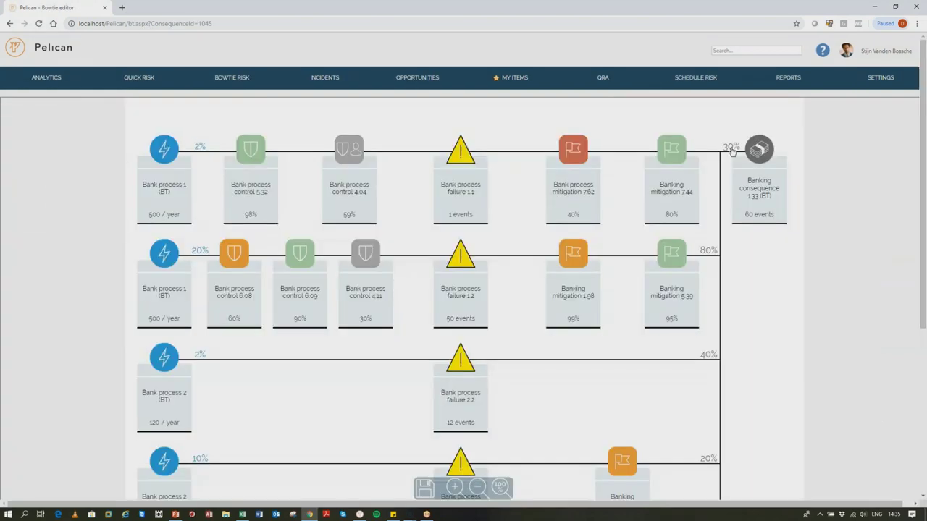
Zoom out twice to reveal all five Banking consequence 1.33 branches, then open Analytics Overview
mouse_move(740, 169)
left_click(479, 495)
left_click(480, 495)
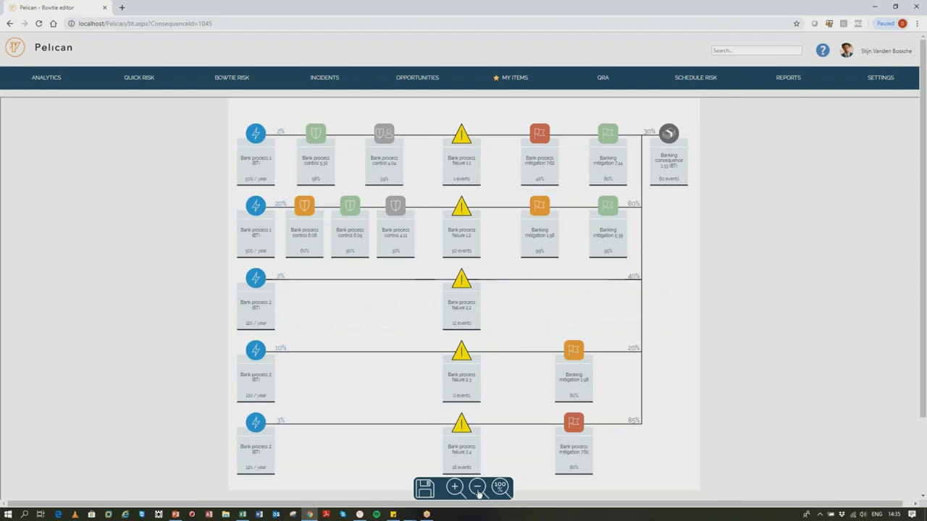
mouse_move(679, 149)
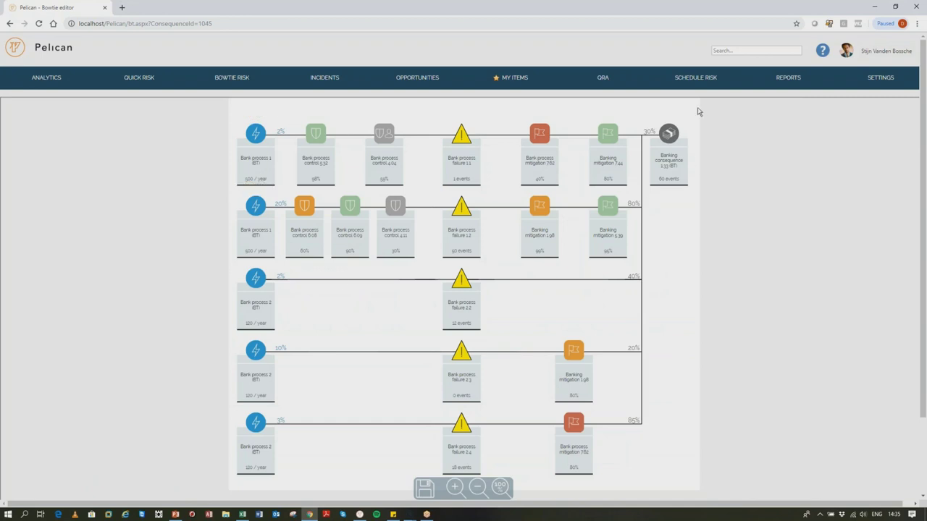
mouse_move(384, 149)
mouse_move(234, 149)
mouse_move(221, 79)
mouse_move(47, 81)
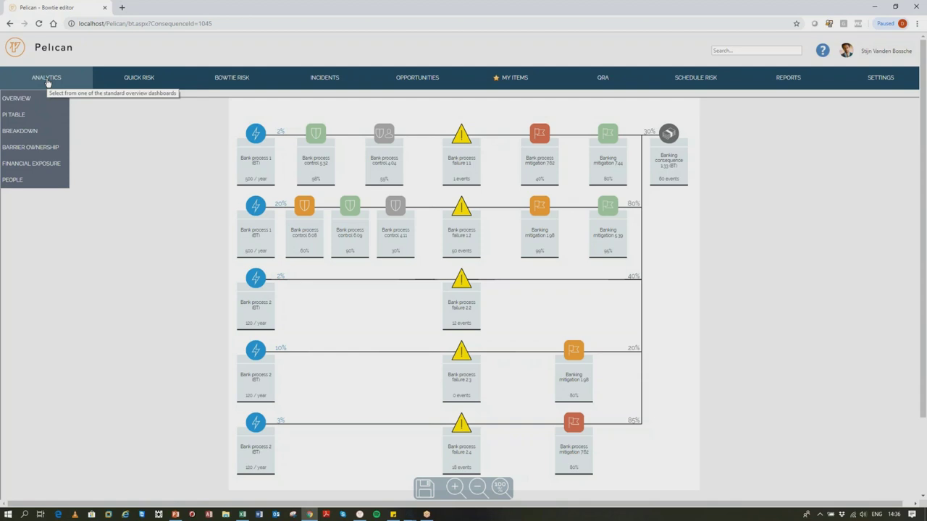
left_click(42, 98)
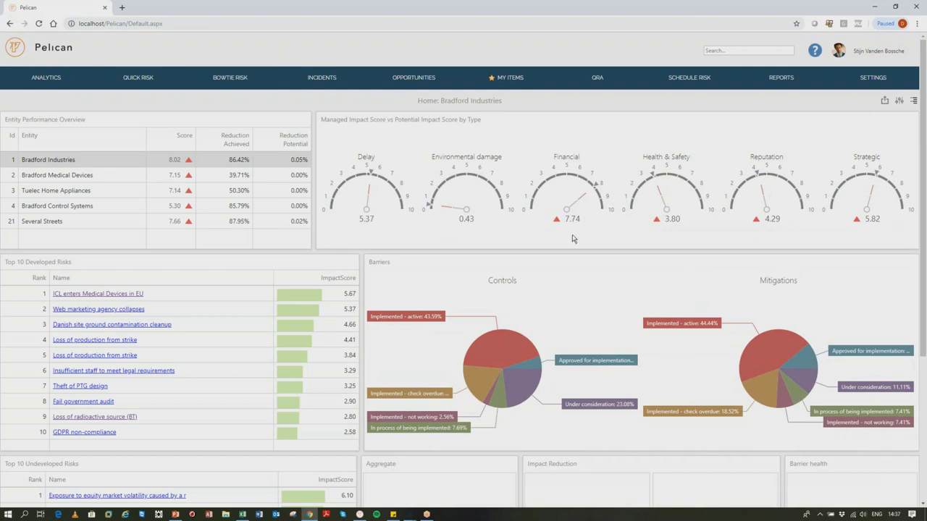
scroll(572, 239, "down", 1)
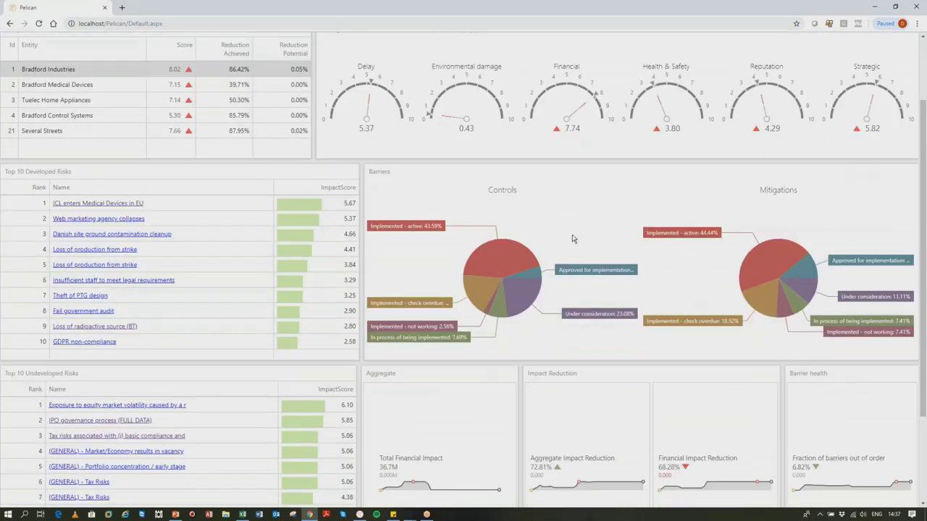
scroll(572, 239, "up", 1)
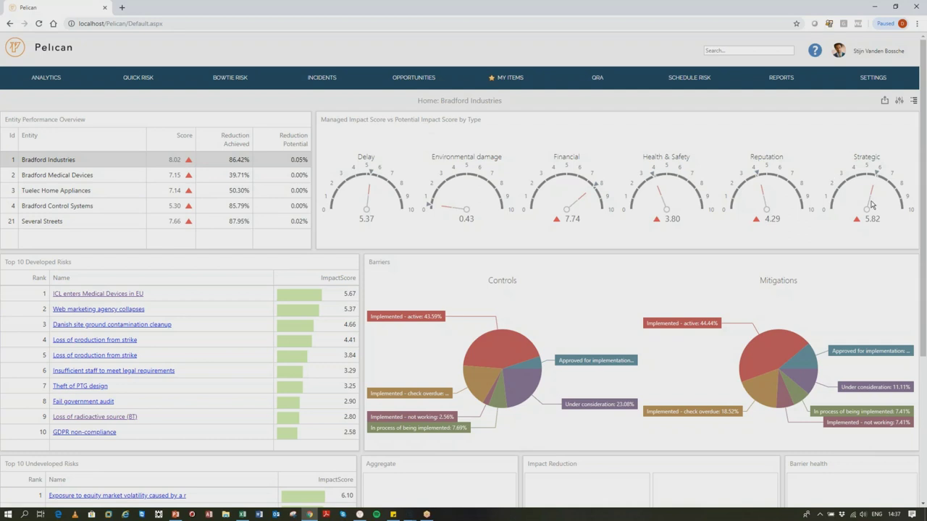
scroll(622, 240, "down", 2)
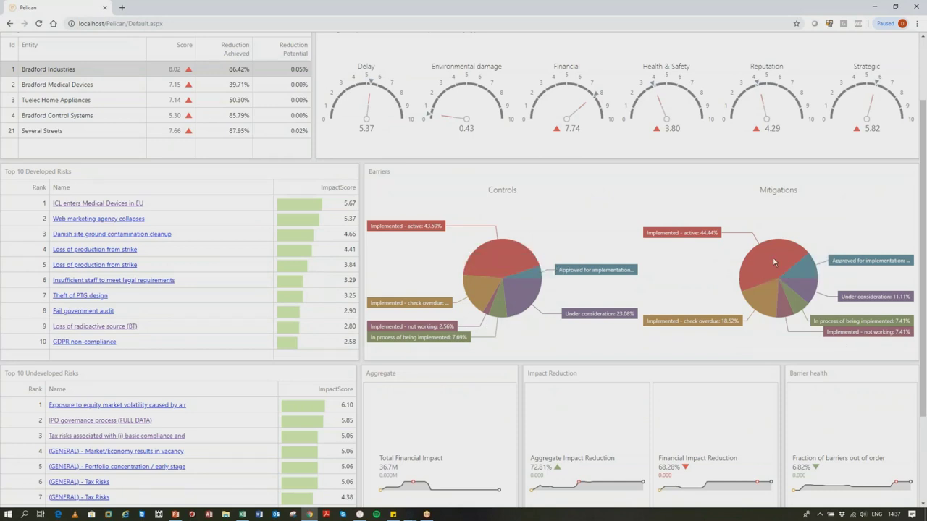
scroll(727, 314, "down", 1)
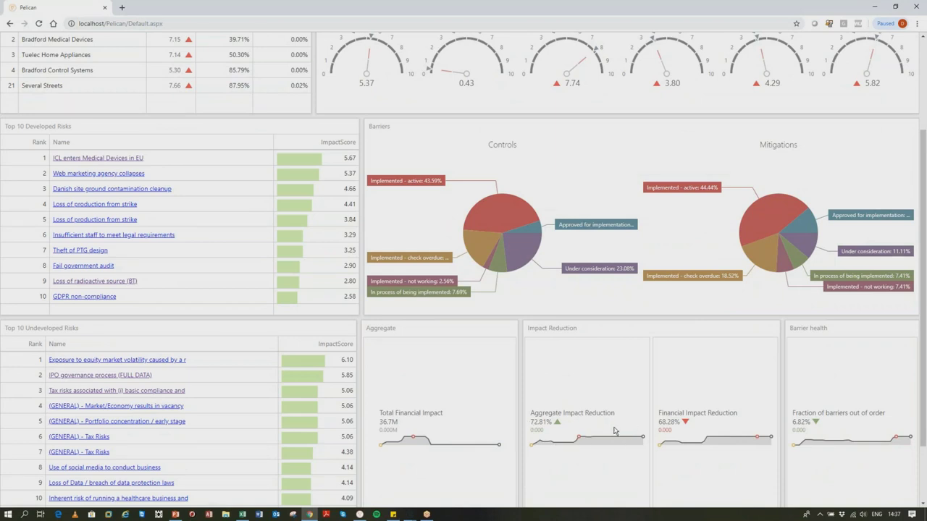
scroll(624, 399, "down", 1)
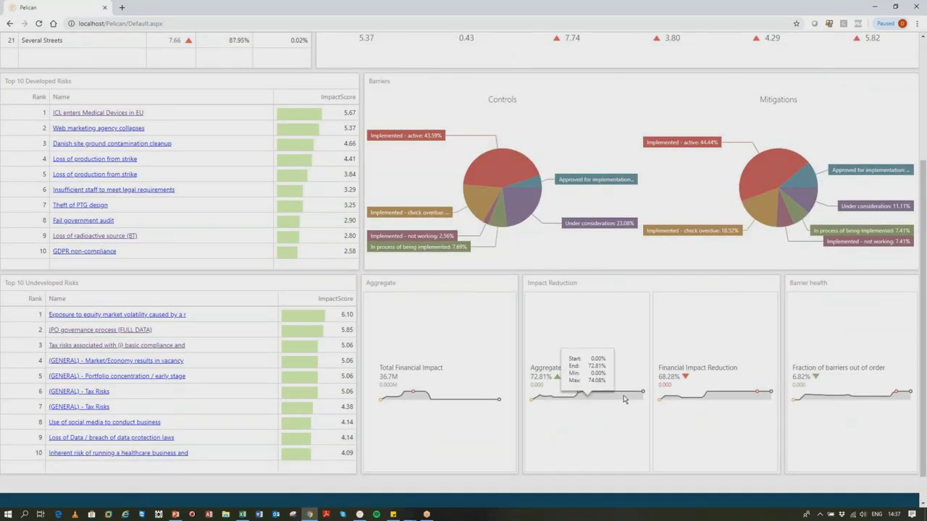
scroll(202, 226, "up", 2)
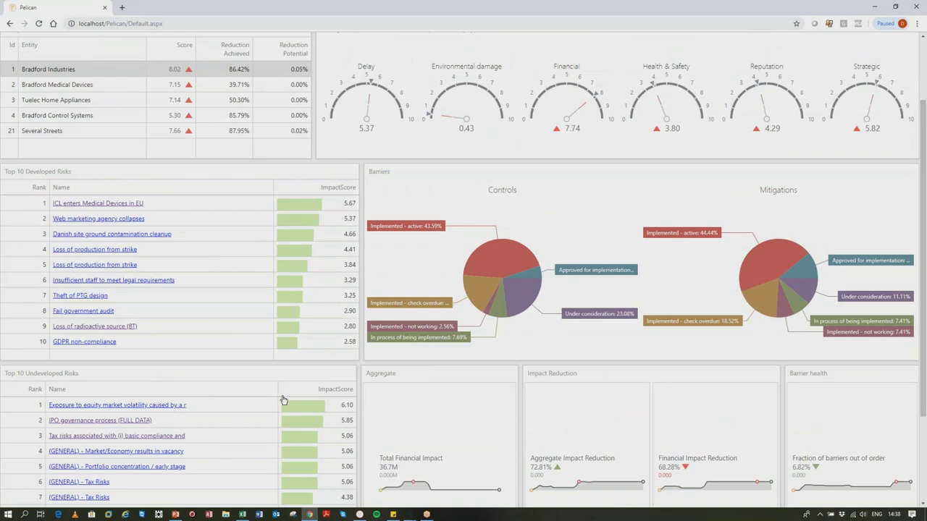
scroll(283, 400, "up", 1)
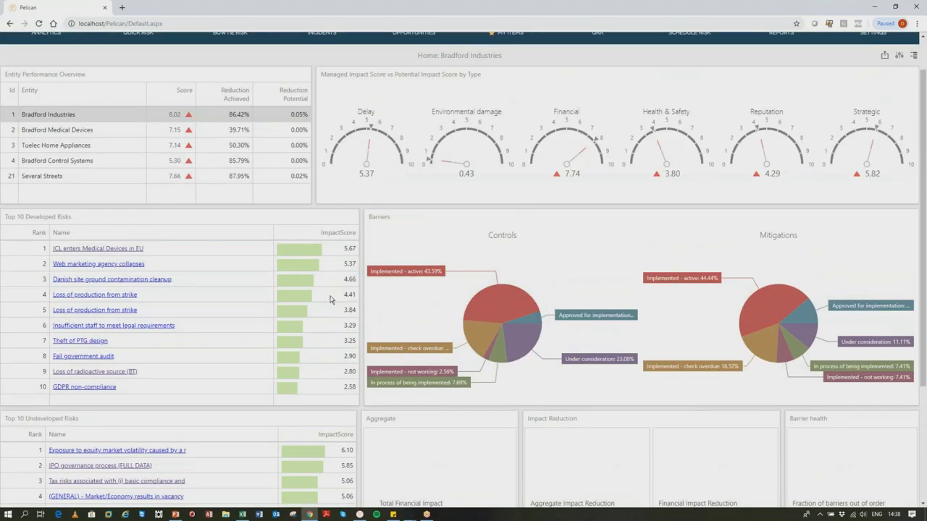
Open the ICL enters Medical Devices in EU bowtie in a new tab, view it, then return to the dashboard
right_click(108, 250)
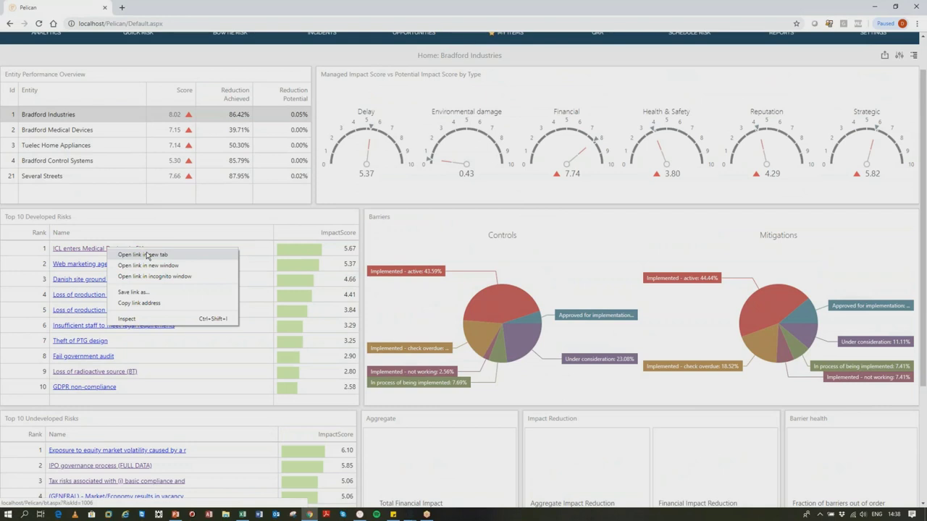
left_click(148, 255)
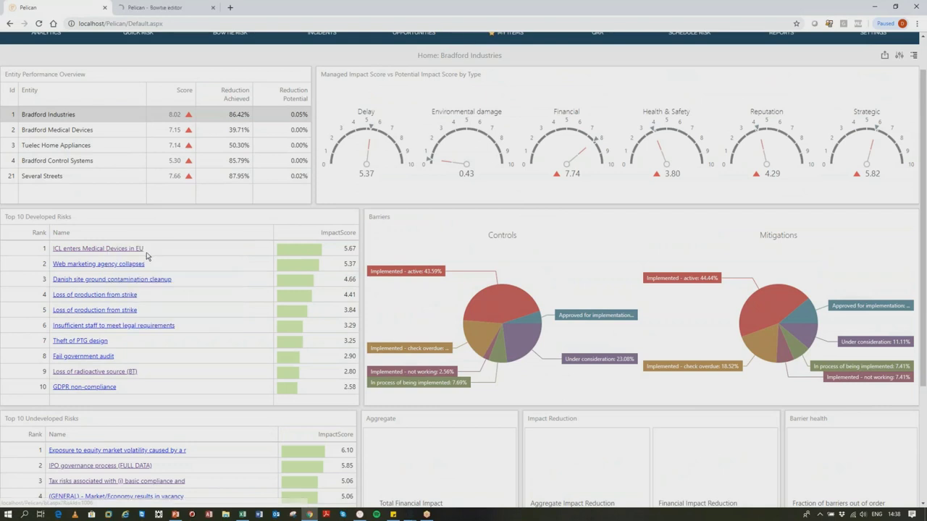
left_click(171, 10)
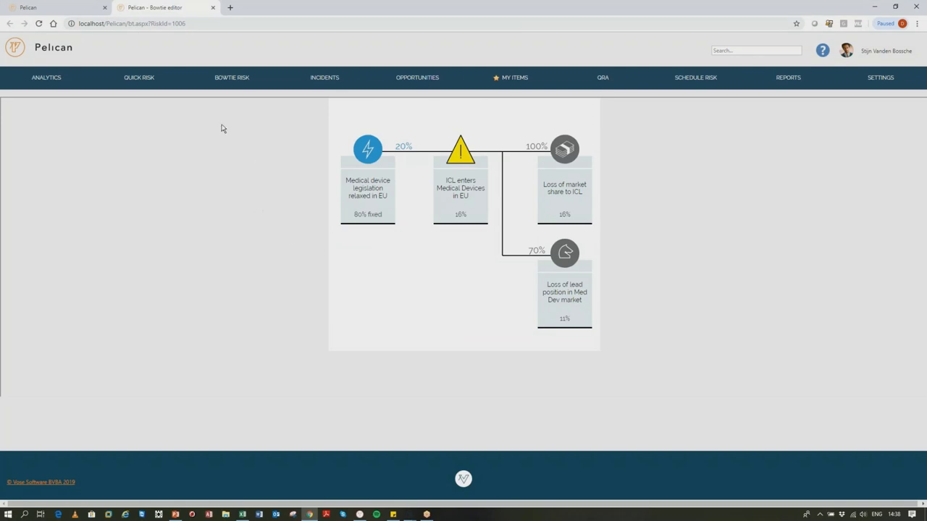
left_click(71, 7)
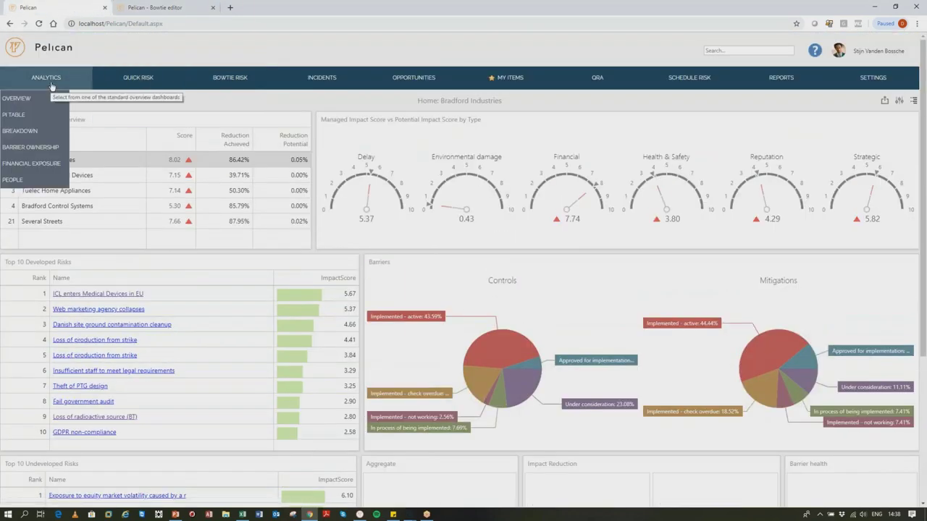
Open the PI Table filtered to Financial impacts, showing the top 20
left_click(29, 117)
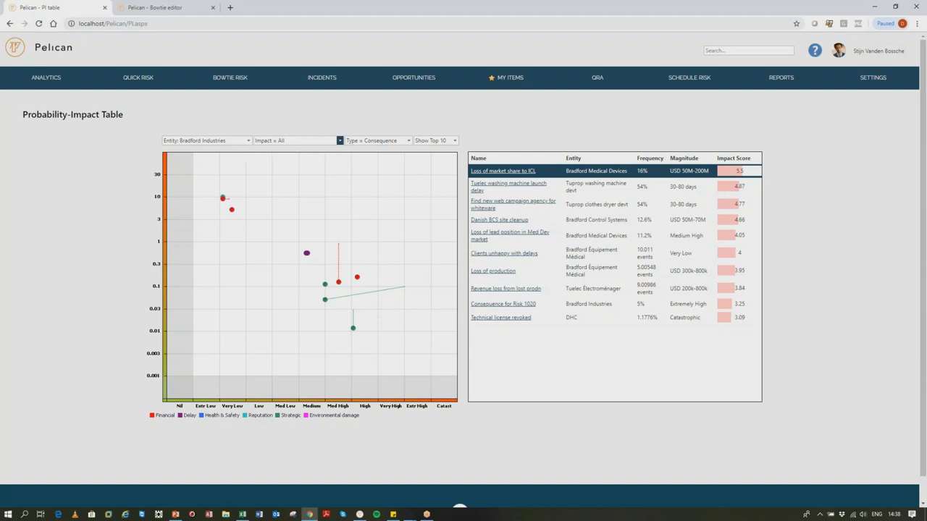
left_click(339, 141)
left_click(308, 162)
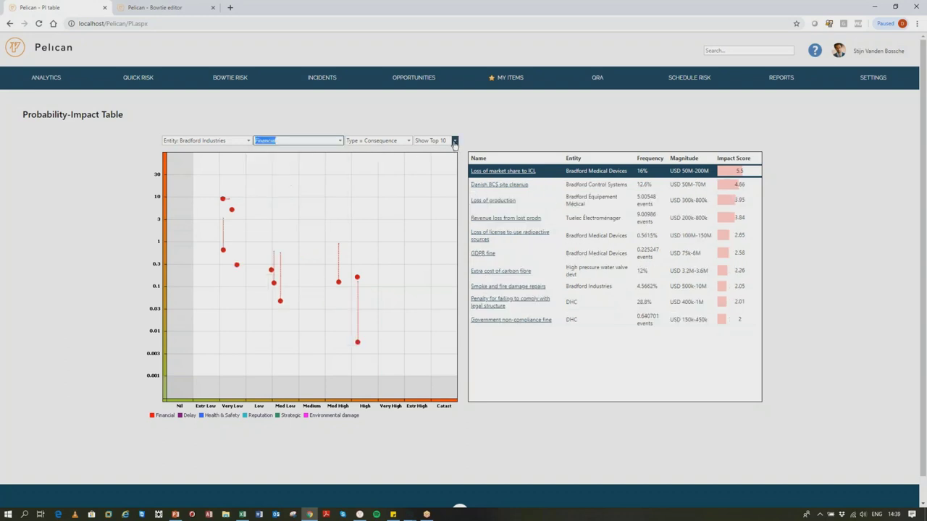
left_click(454, 141)
left_click(440, 166)
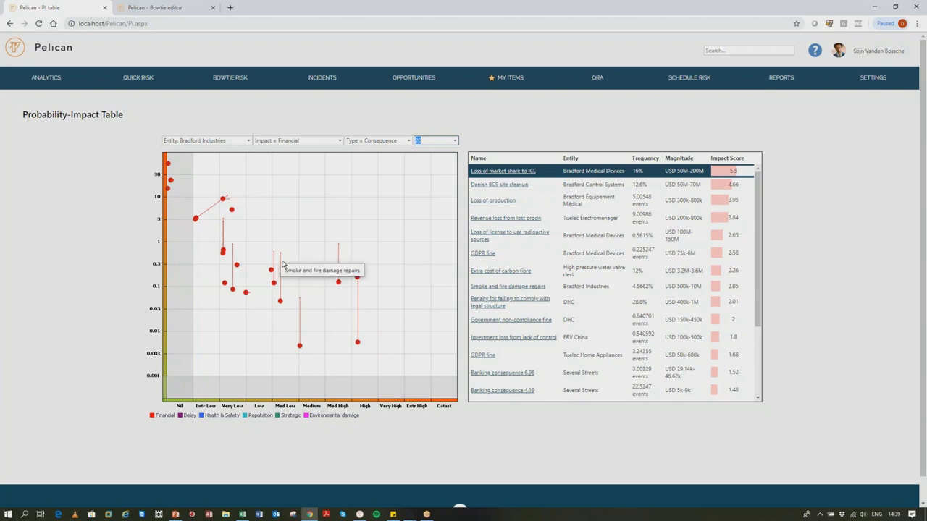
Highlight the Loss of market share to ICL and Loss of production consequences in the table
mouse_move(282, 259)
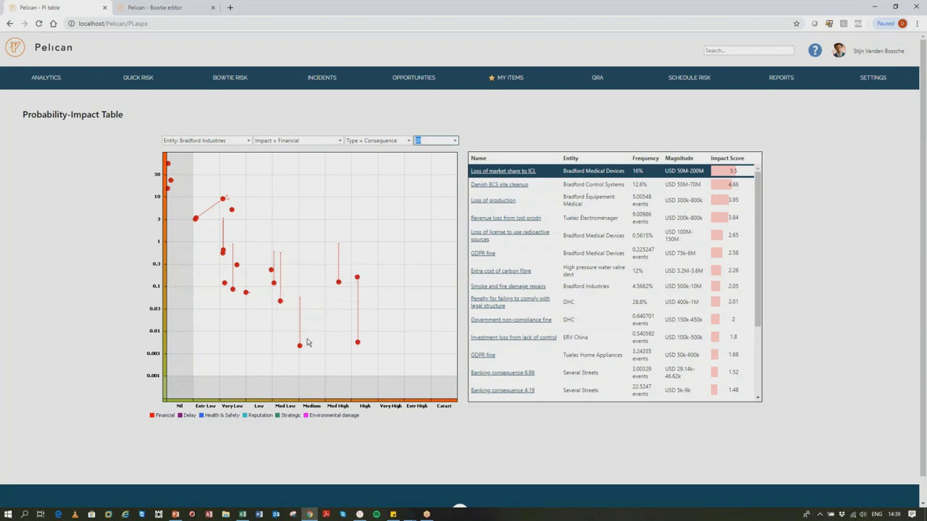
left_click(513, 174)
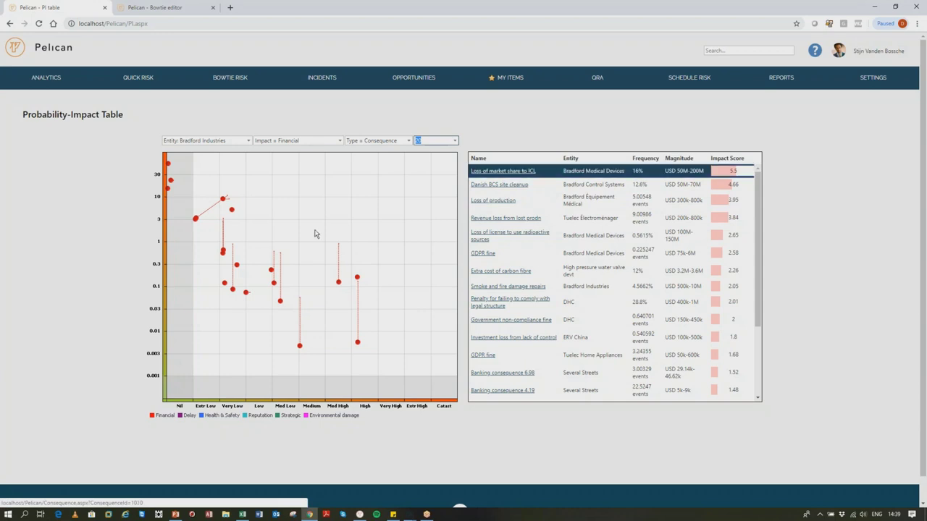
left_click(232, 211)
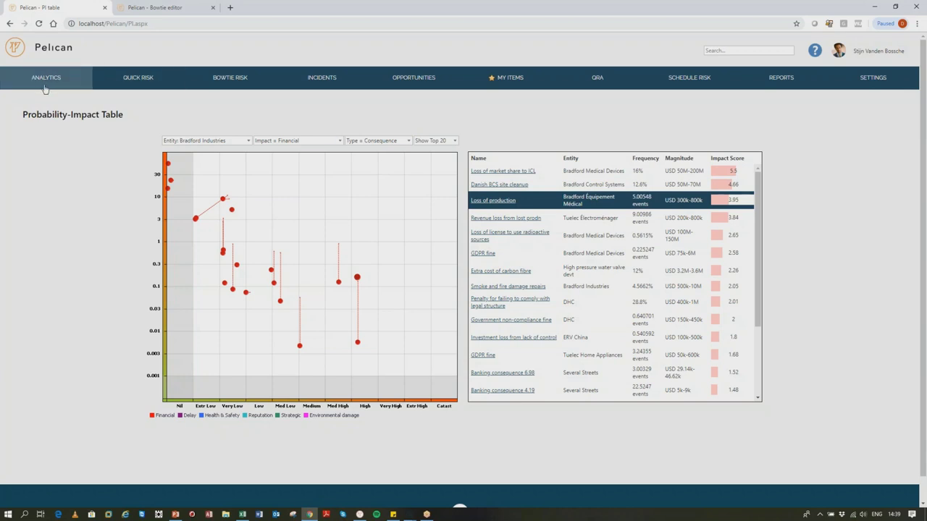
Open the Breakdown treemap and group Bradford Industries risks by Category, led by Financial - Market
mouse_move(45, 87)
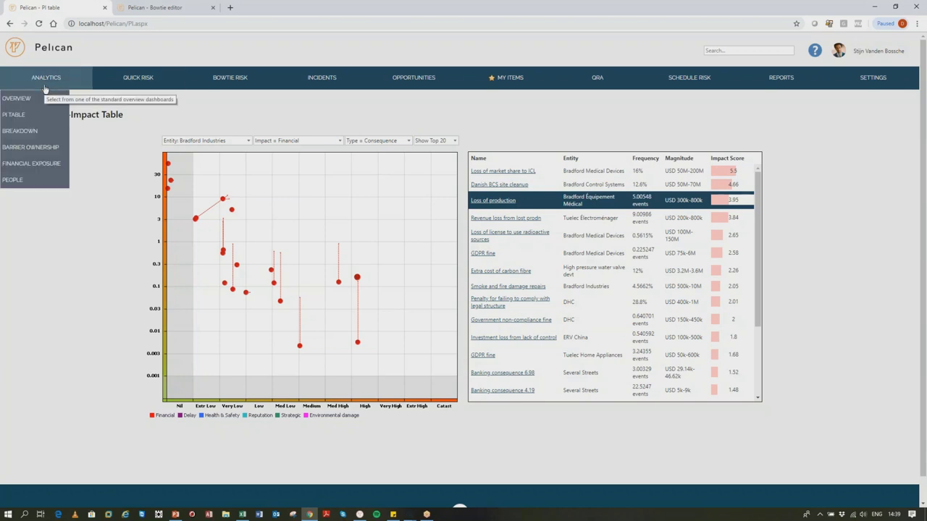
left_click(38, 134)
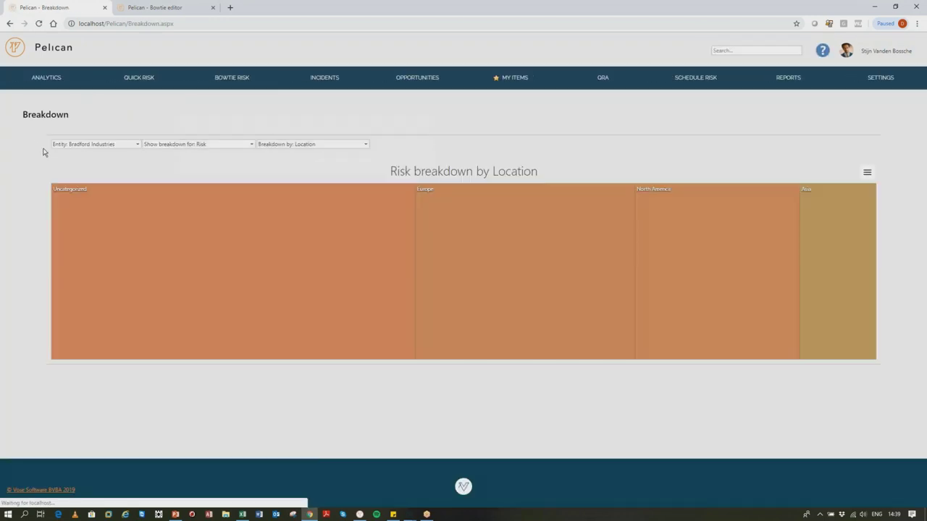
left_click(366, 145)
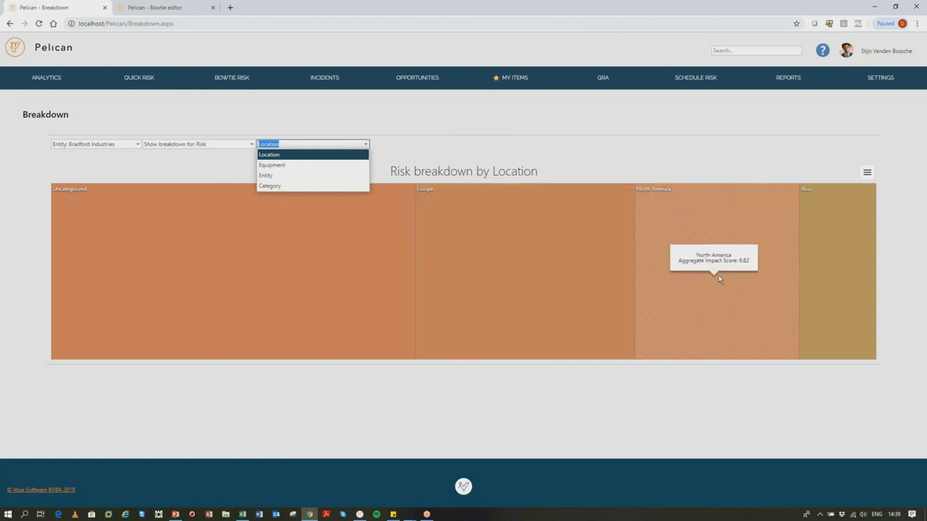
left_click(304, 187)
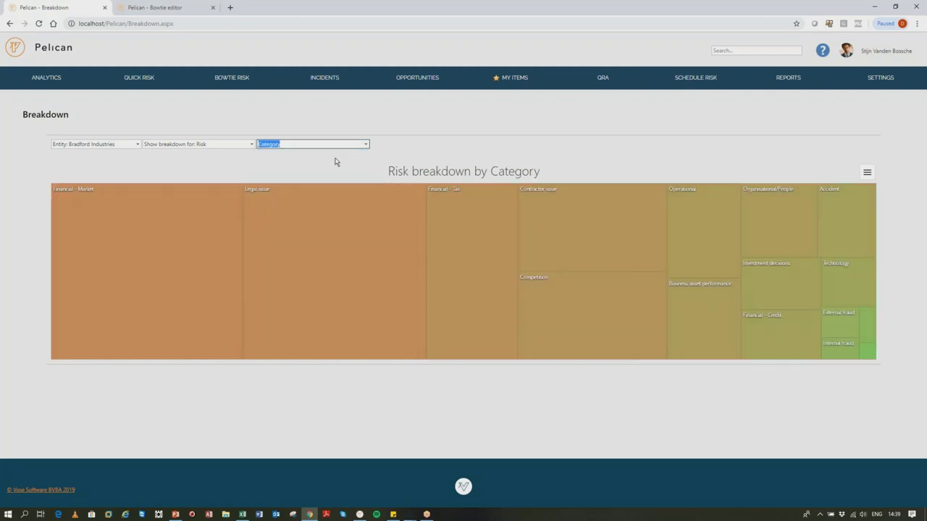
mouse_move(76, 196)
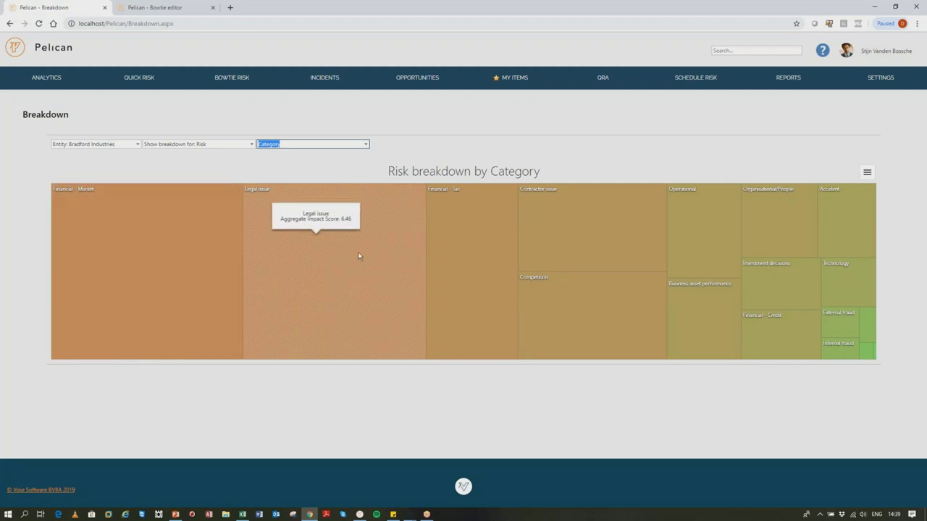
mouse_move(591, 242)
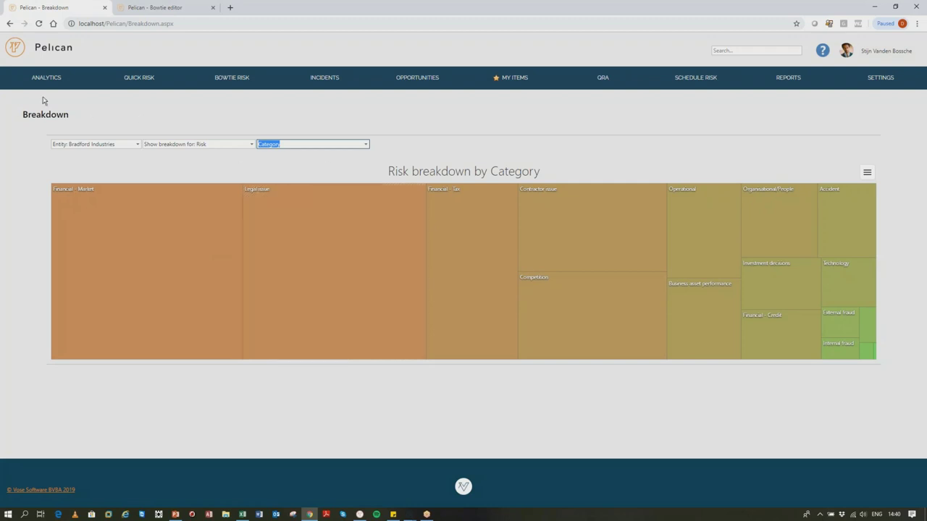
Open Barrier Ownership, showing Bradford Industries at 28.87% external control
mouse_move(39, 88)
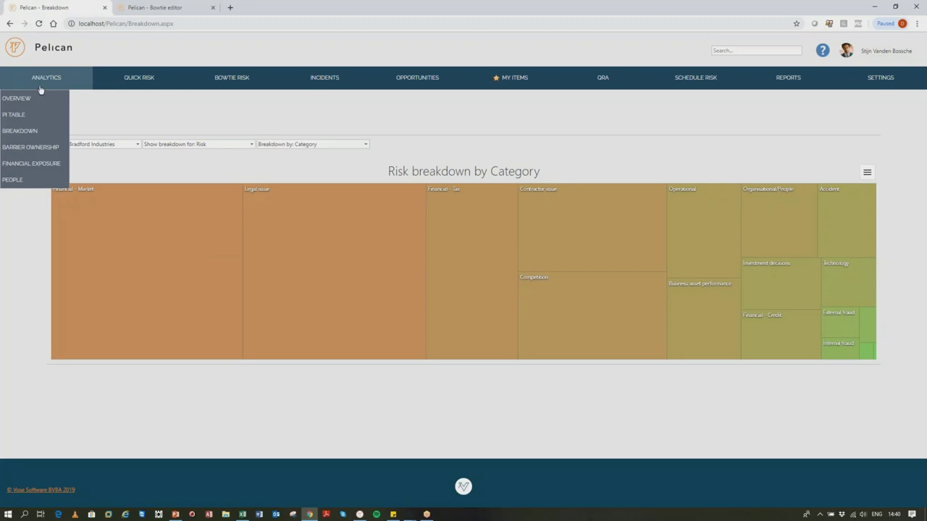
left_click(34, 148)
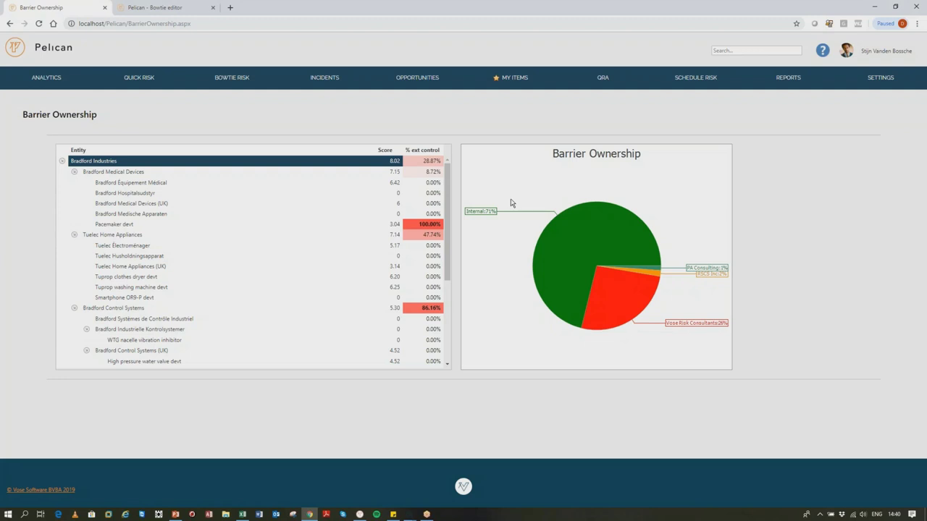
left_click(59, 88)
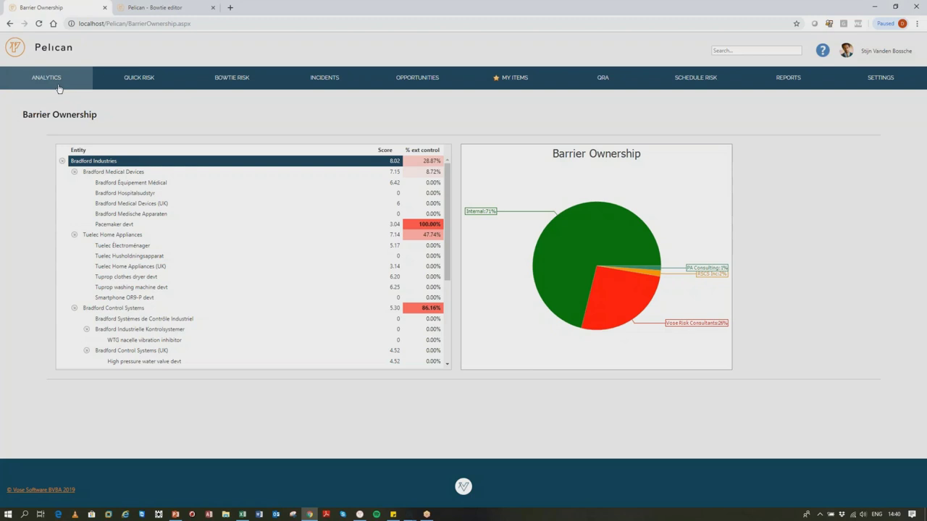
Open Financial Exposure, dismiss the Java notice, and chart Tuelec Home Appliances' simulated impacts
left_click(50, 164)
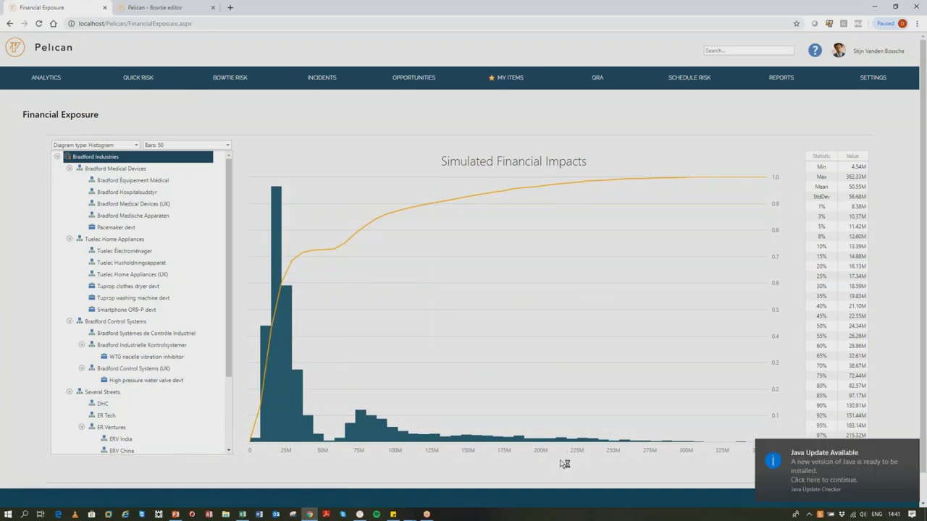
left_click(914, 449)
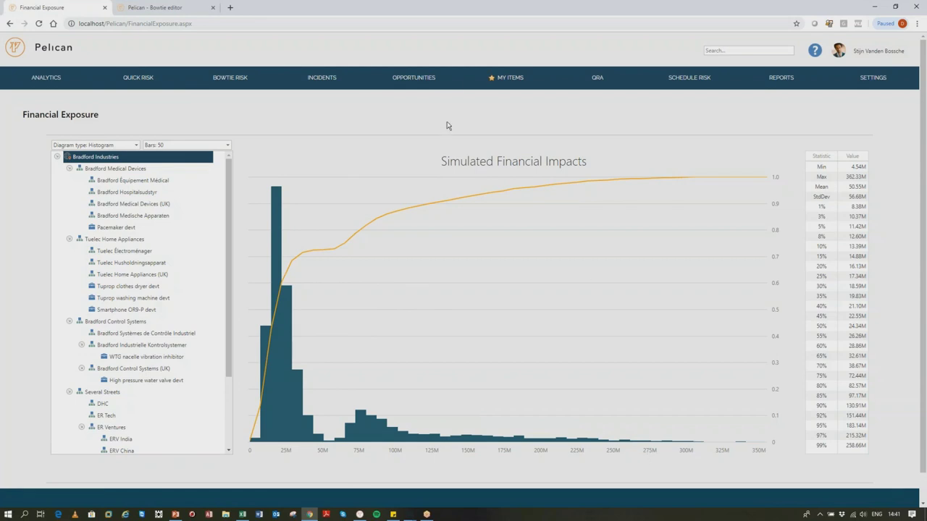
mouse_move(427, 78)
left_click(114, 168)
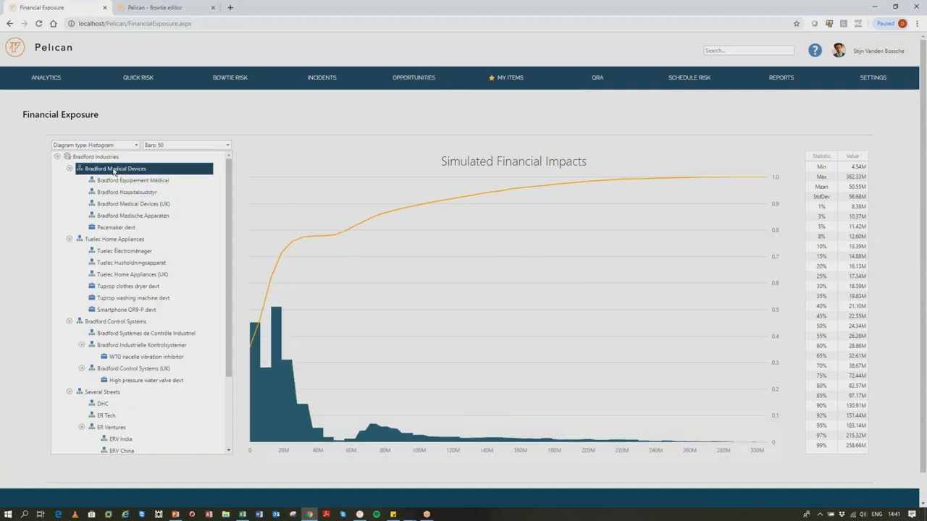
left_click(113, 241)
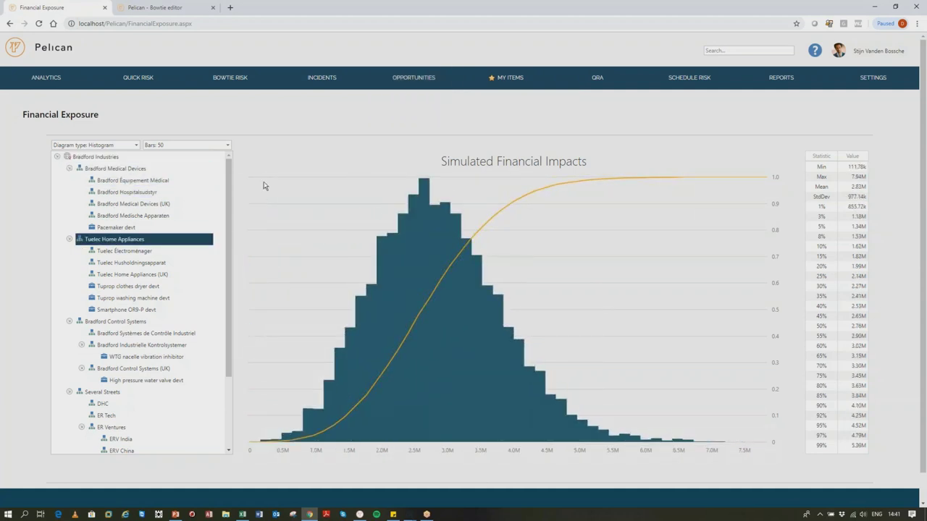
Switch the diagram type to Tornado and show it for Bradford Medical Devices
left_click(136, 146)
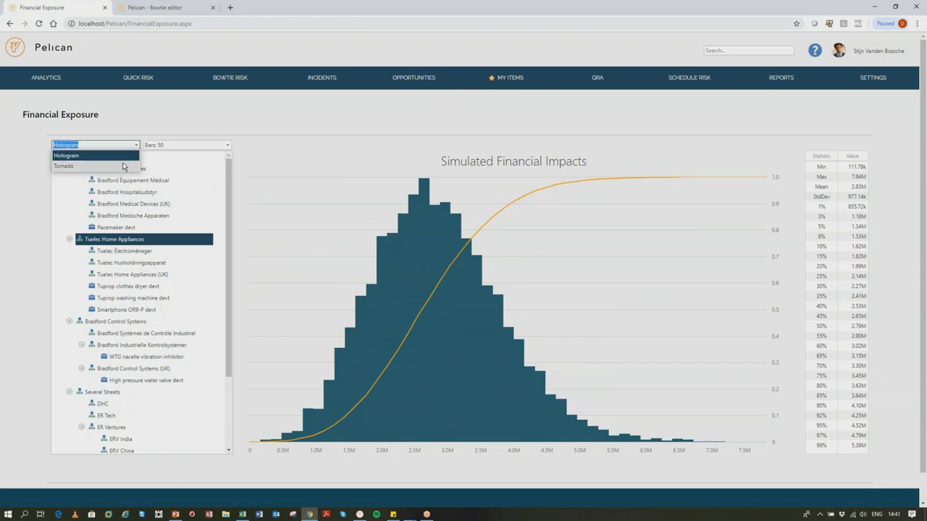
left_click(123, 166)
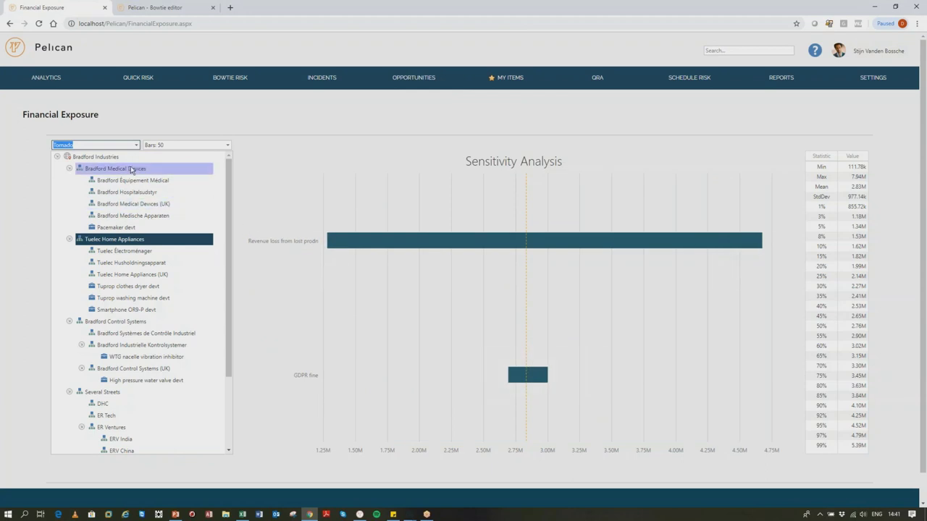
left_click(132, 170)
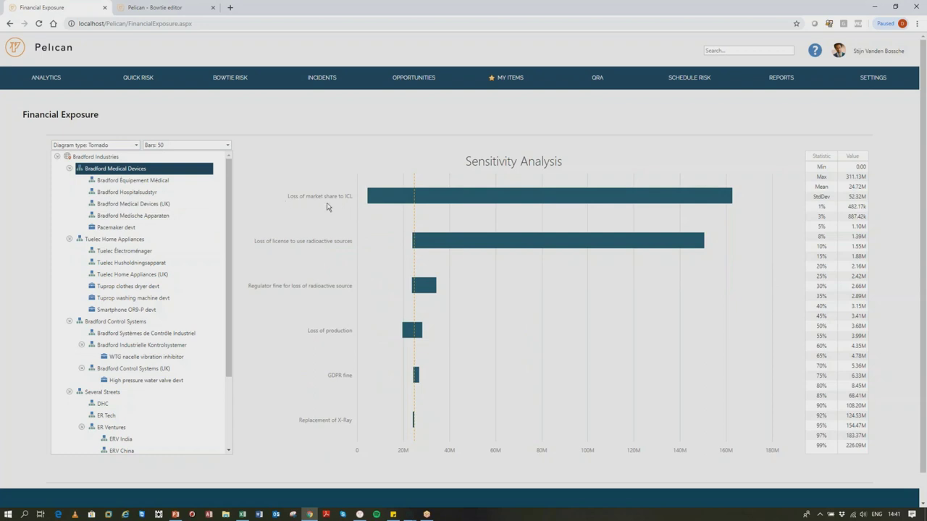
mouse_move(677, 202)
mouse_move(65, 85)
left_click(20, 182)
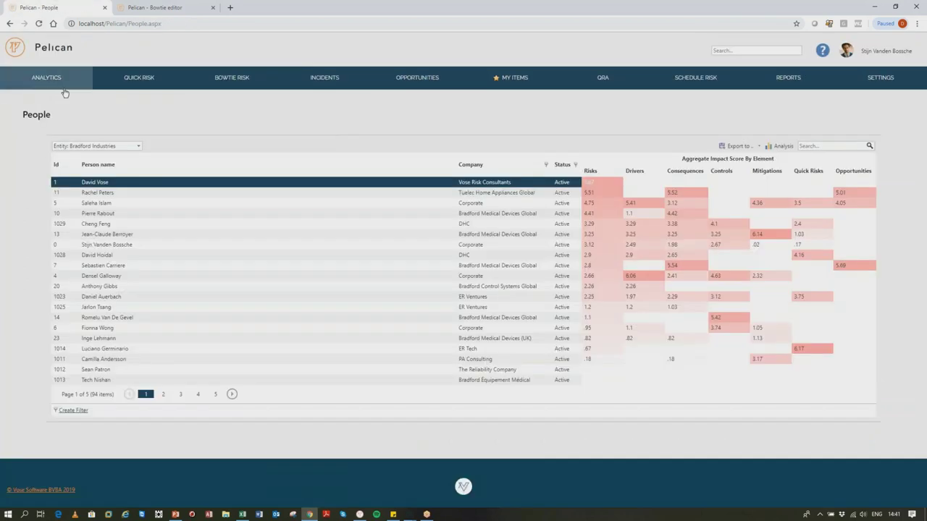
left_click(602, 182)
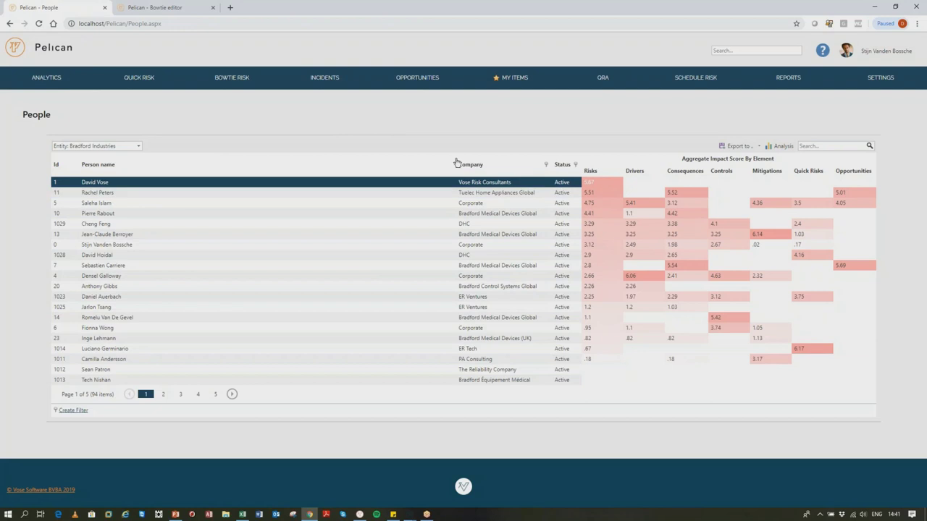
mouse_move(29, 80)
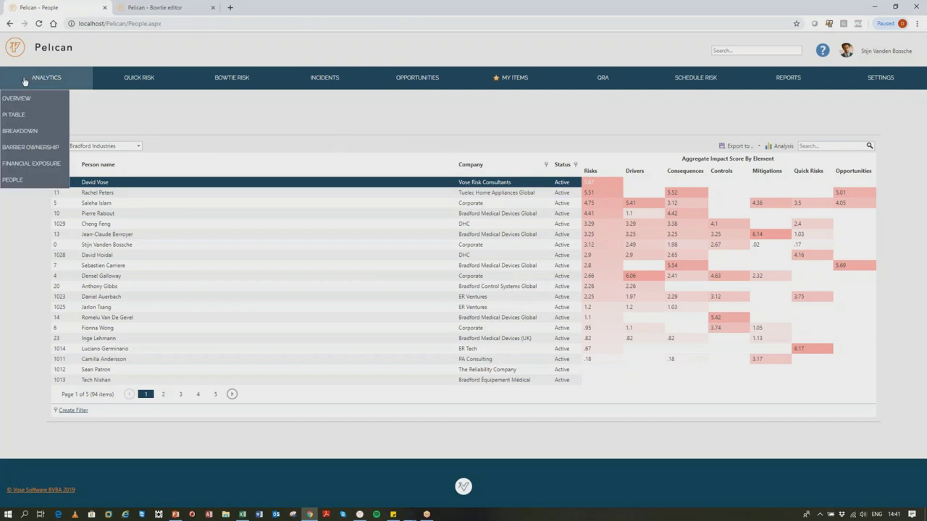
Open the BOWTIE RISK > RISKS register listing 40 Bradford Industries risks
mouse_move(264, 85)
mouse_move(329, 83)
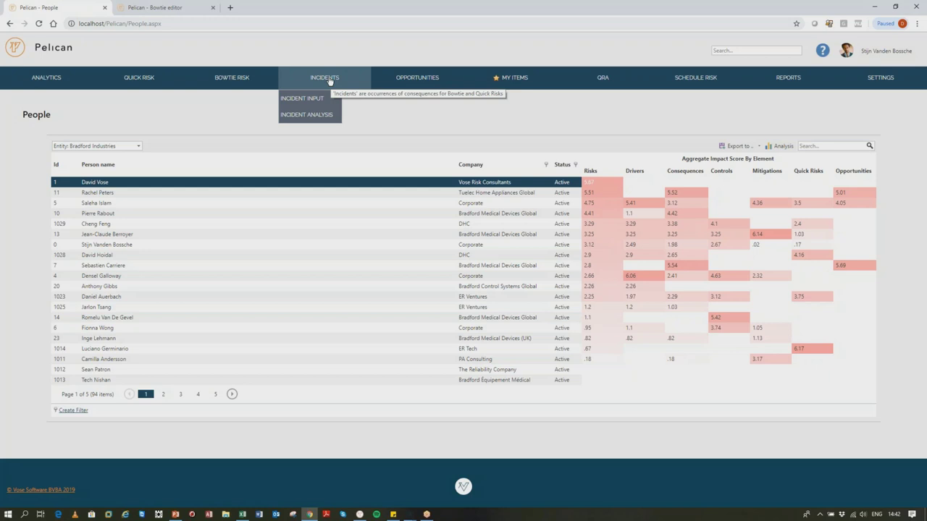
mouse_move(386, 82)
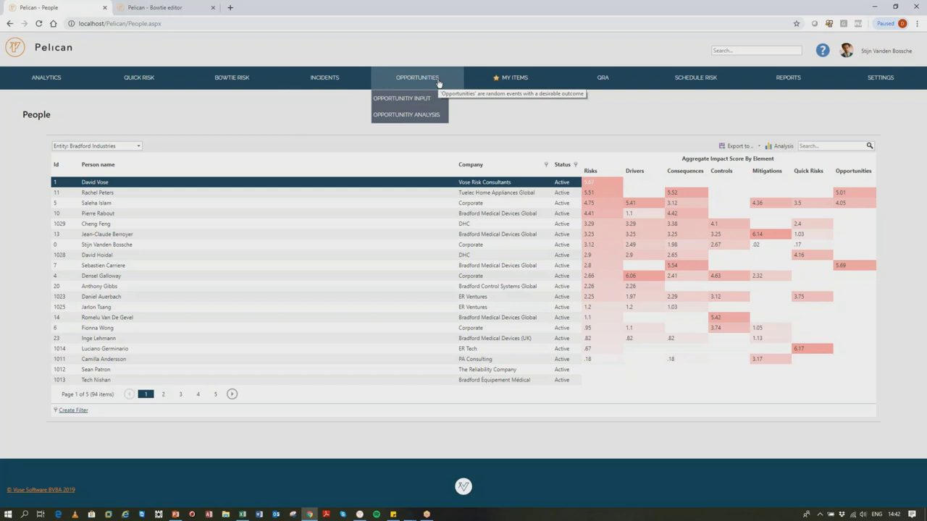
mouse_move(540, 86)
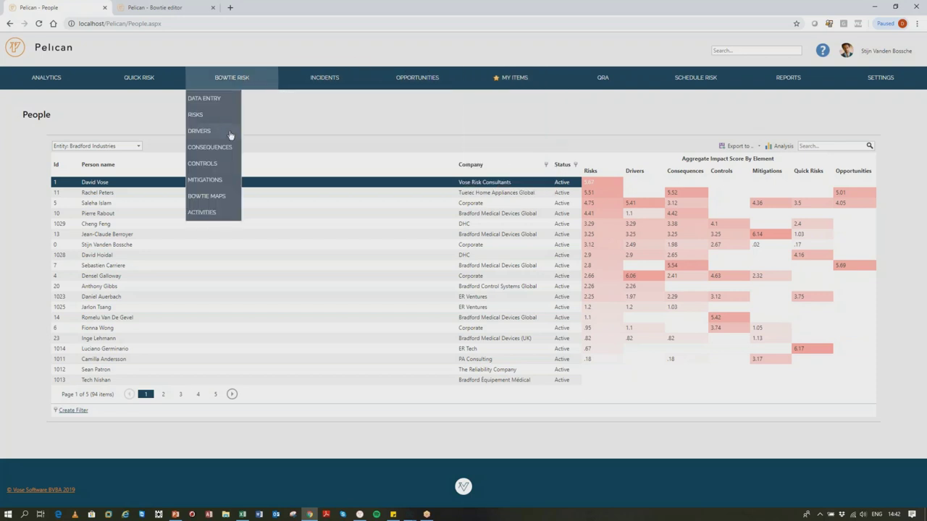
left_click(212, 118)
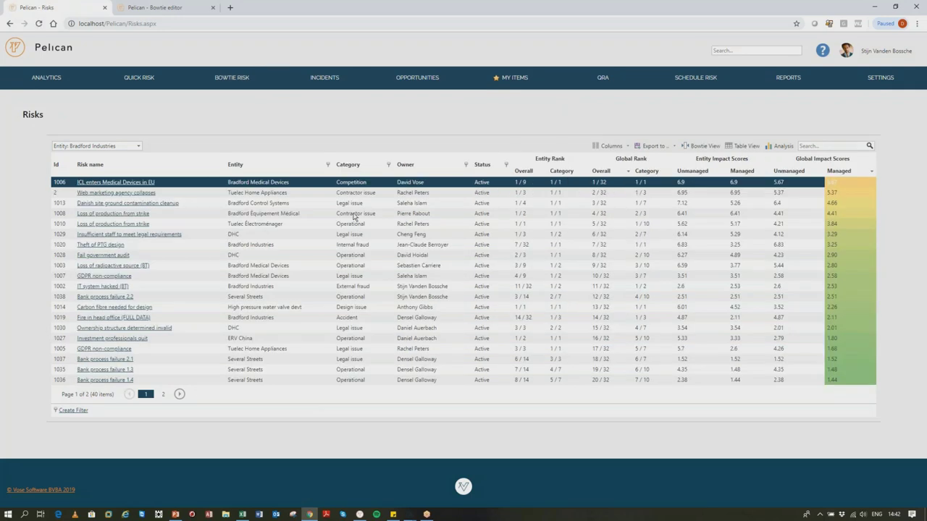
Open risk 1019, Fire in head office (FULL DATA), review its details and show its alert options
left_click(140, 317)
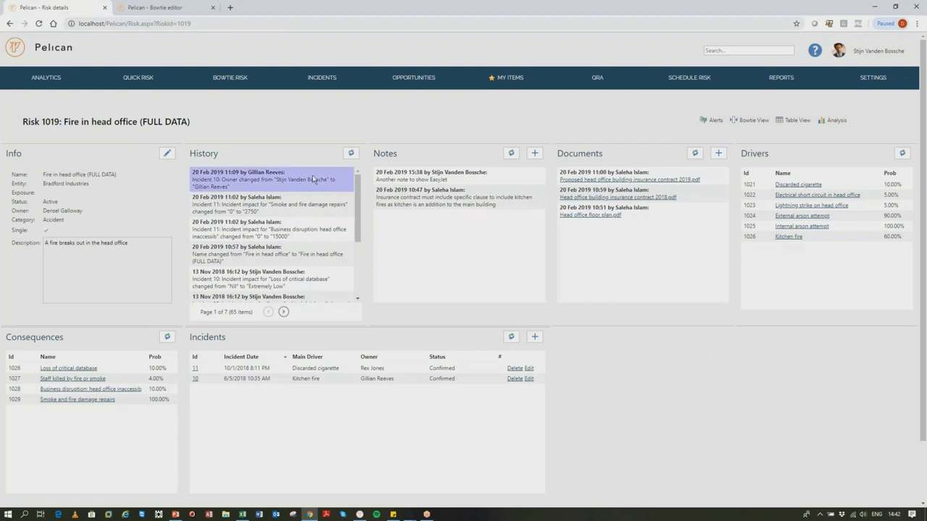
scroll(352, 253, "down", 3)
scroll(352, 257, "up", 5)
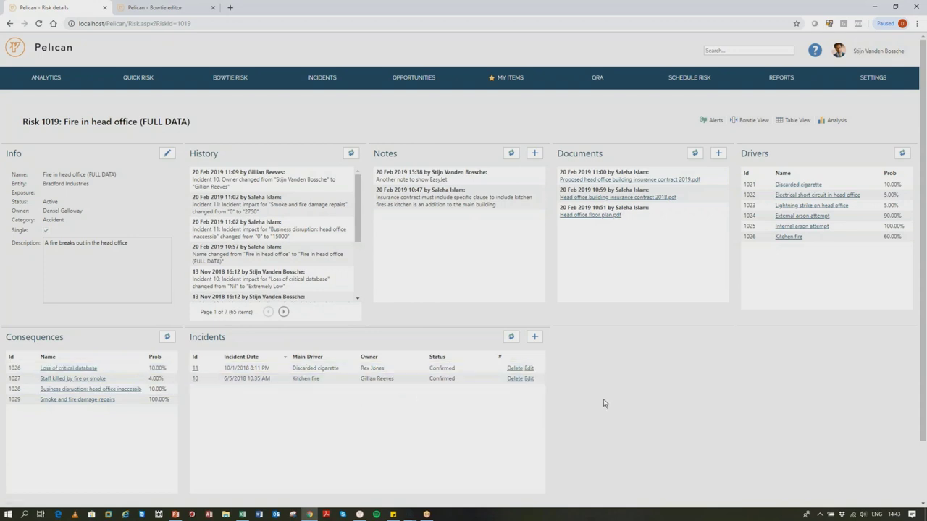
left_click(710, 121)
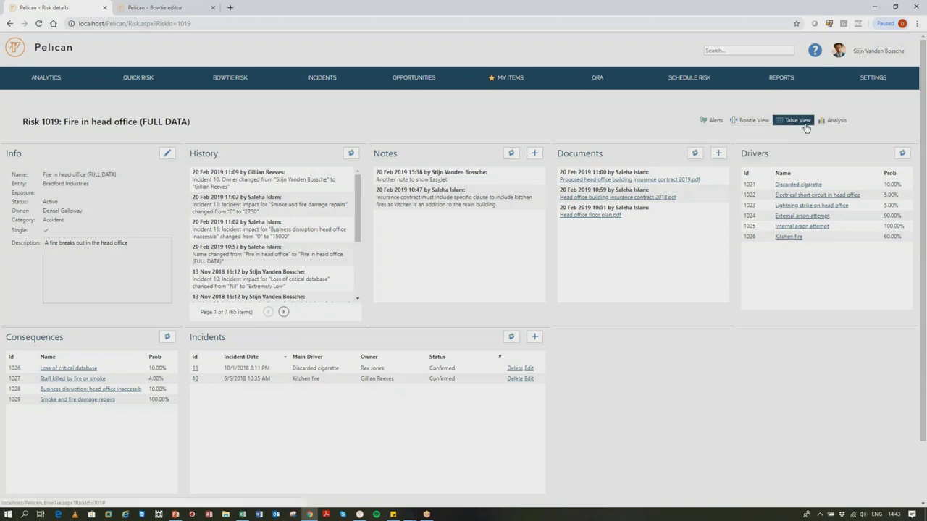
Open risk 1019's Analysis dashboard with its control contribution pie chart
left_click(842, 126)
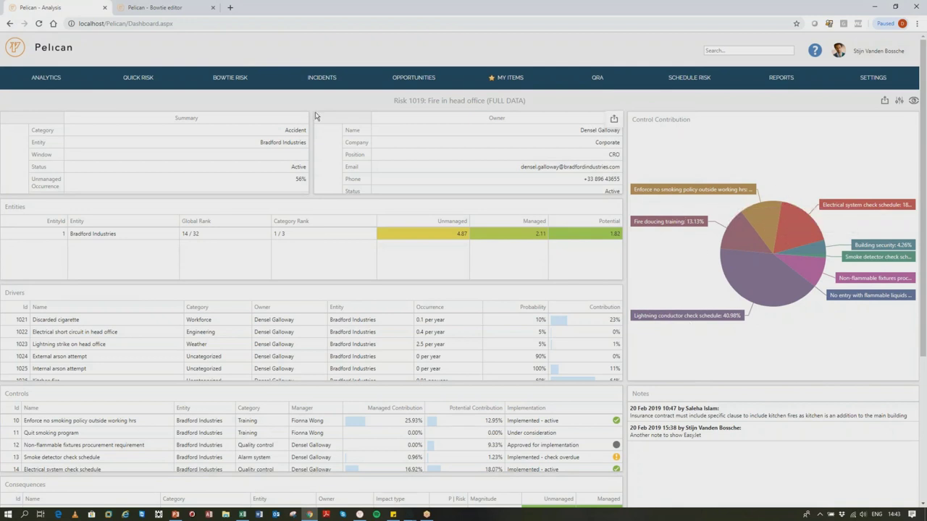
From BOWTIE RISK > CONTROLS, open control 5, Legal claim of no liability (FULL DATA), and review its activities
mouse_move(219, 86)
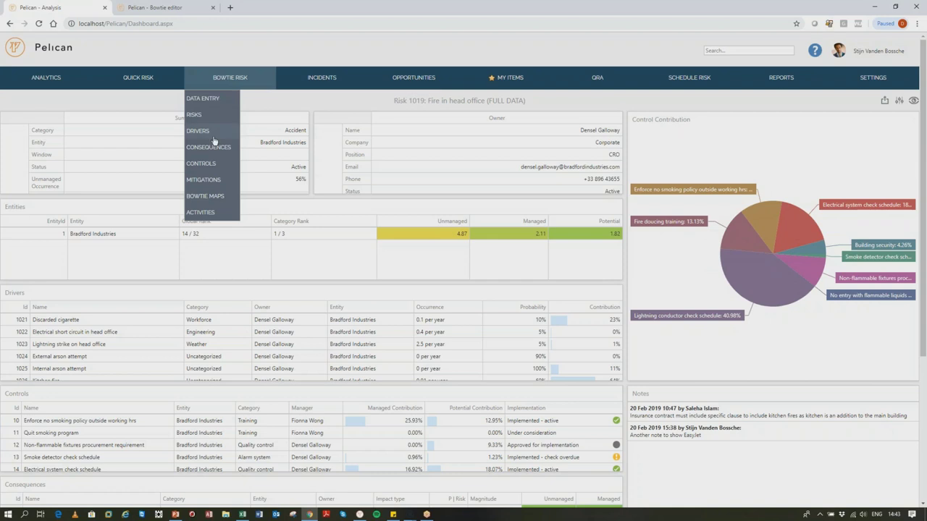
left_click(212, 163)
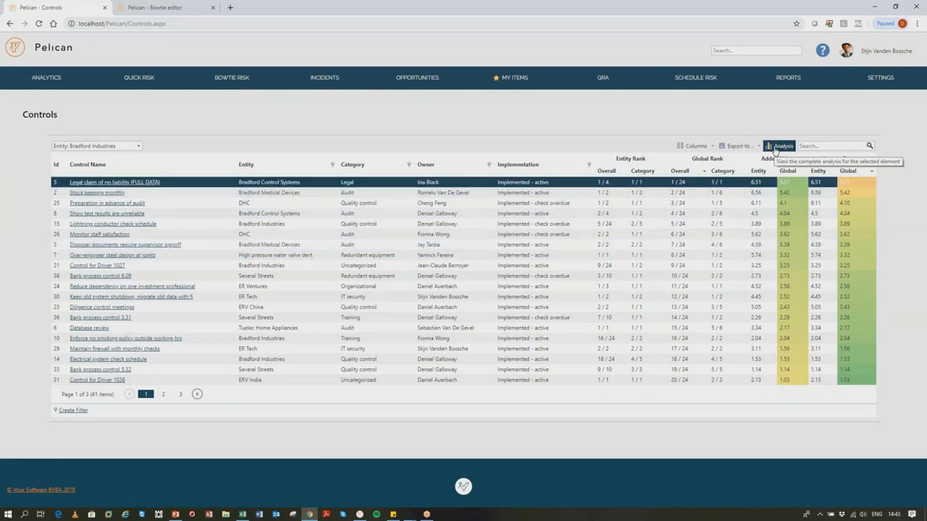
left_click(150, 183)
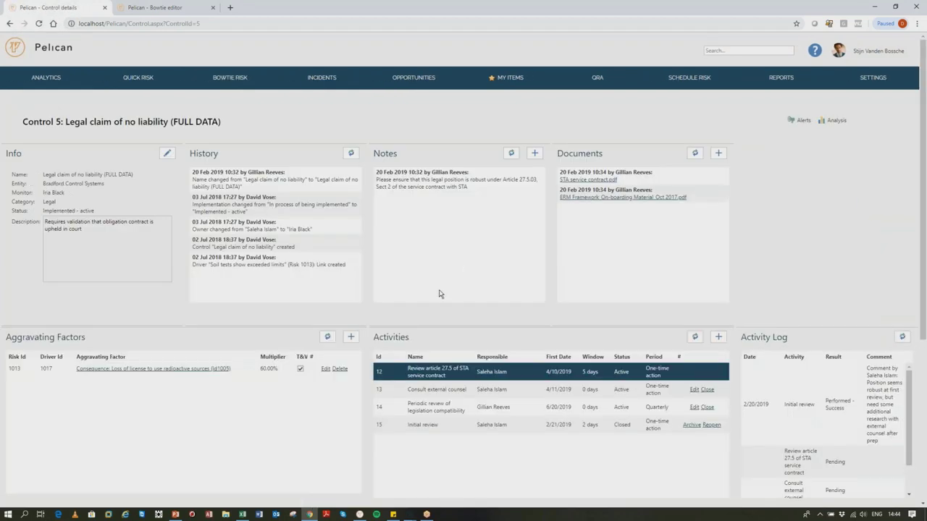
scroll(440, 293, "down", 1)
scroll(436, 294, "down", 4)
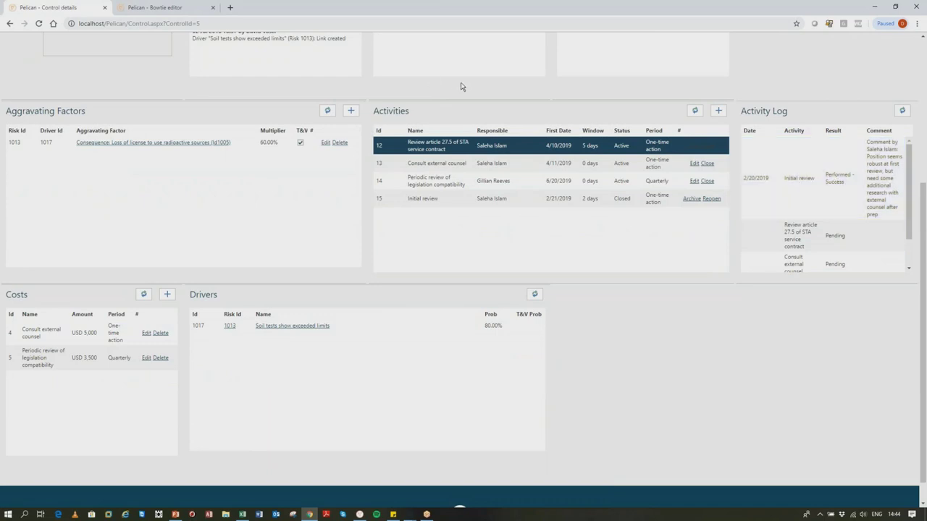
scroll(459, 87, "up", 3)
mouse_move(519, 80)
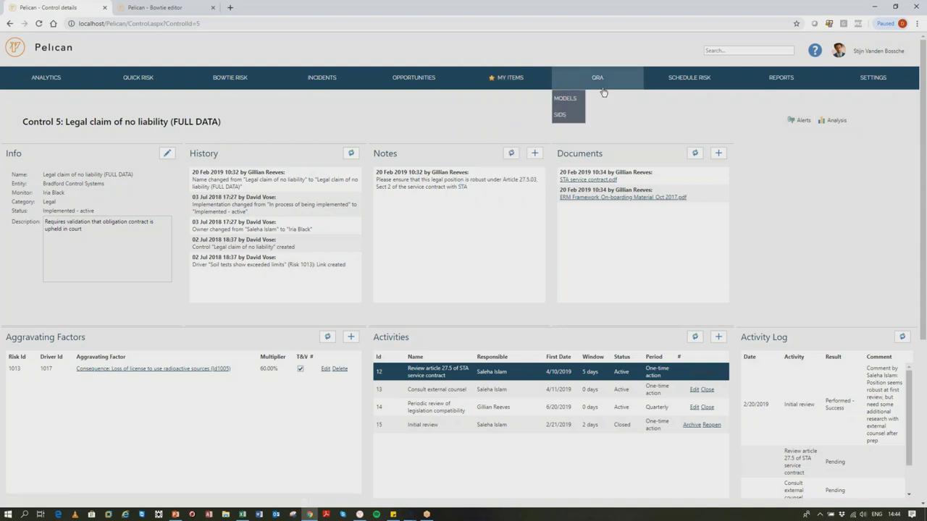
Open the SCHEDULE RISK > SCHEDULE EXPOSURE chart
mouse_move(685, 86)
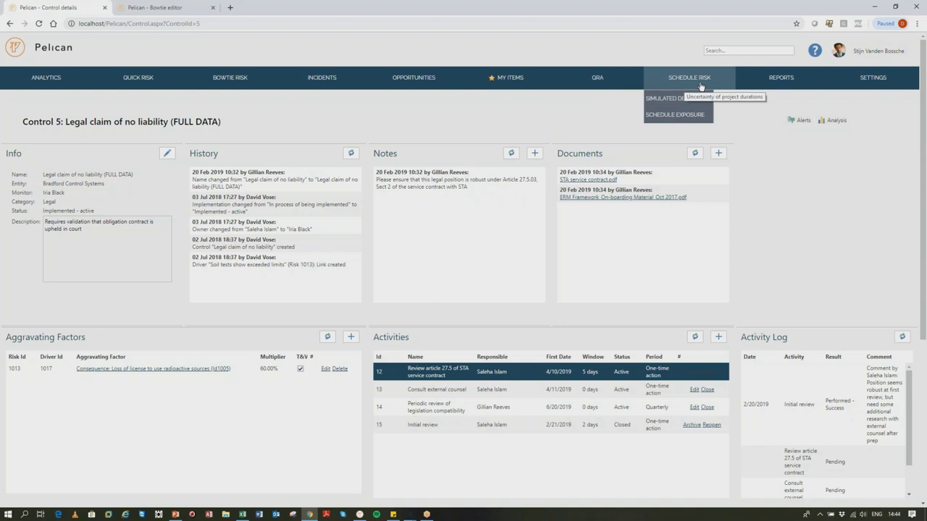
mouse_move(640, 84)
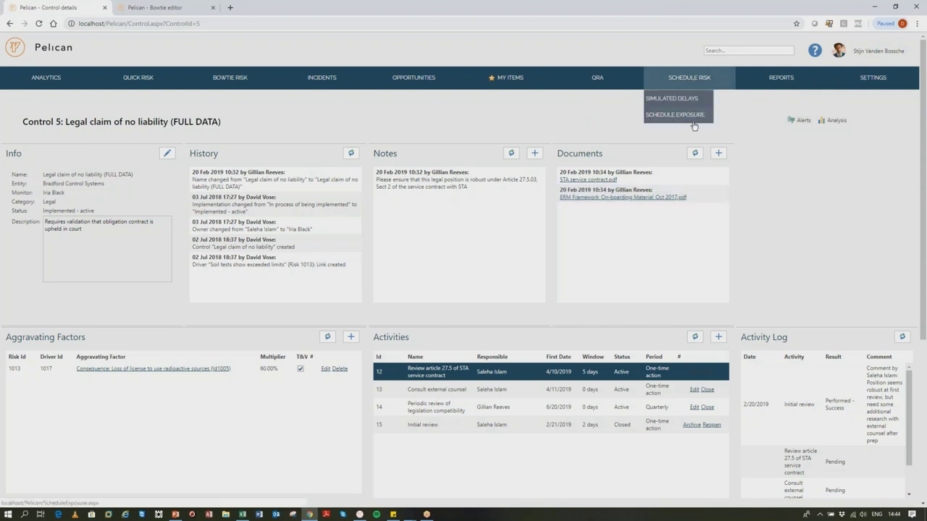
left_click(696, 116)
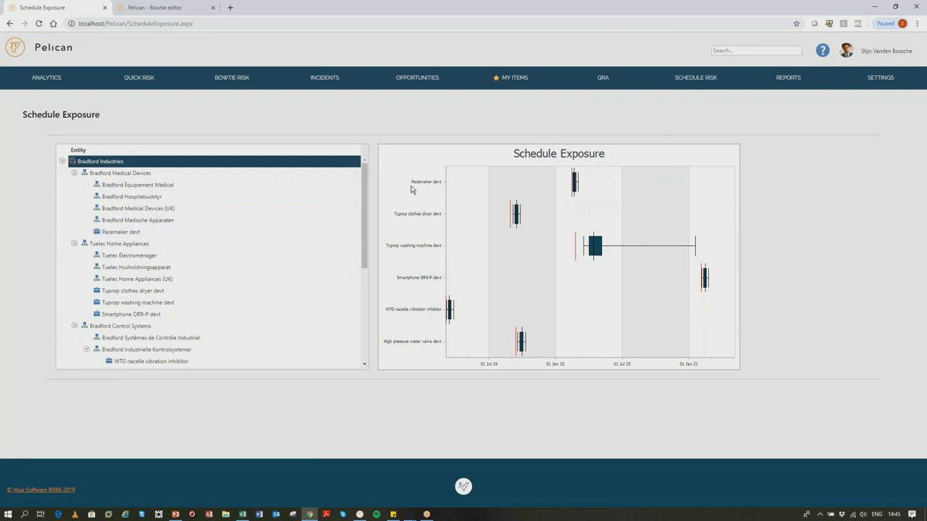
mouse_move(571, 187)
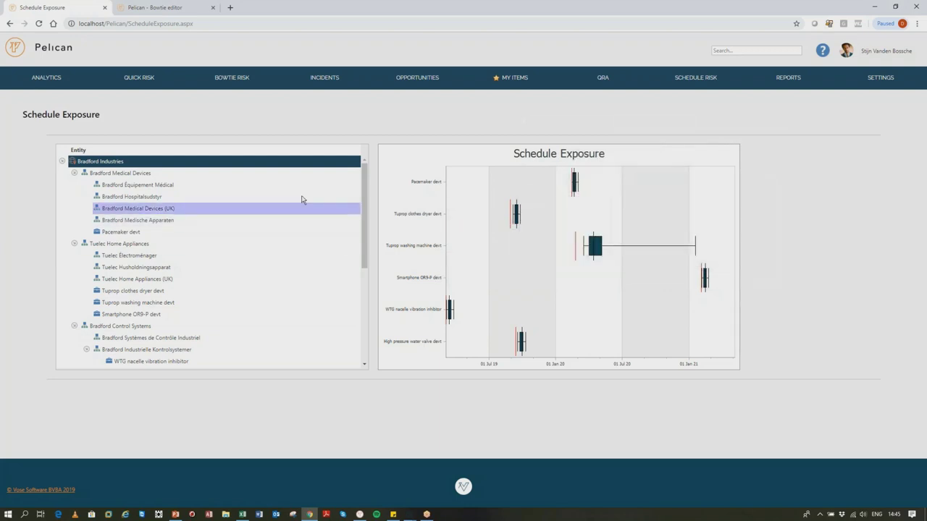
Compare exposure for Bradford Medical Devices, Tuelec Home Appliances and all Bradford Industries, then switch to Tamara
left_click(309, 173)
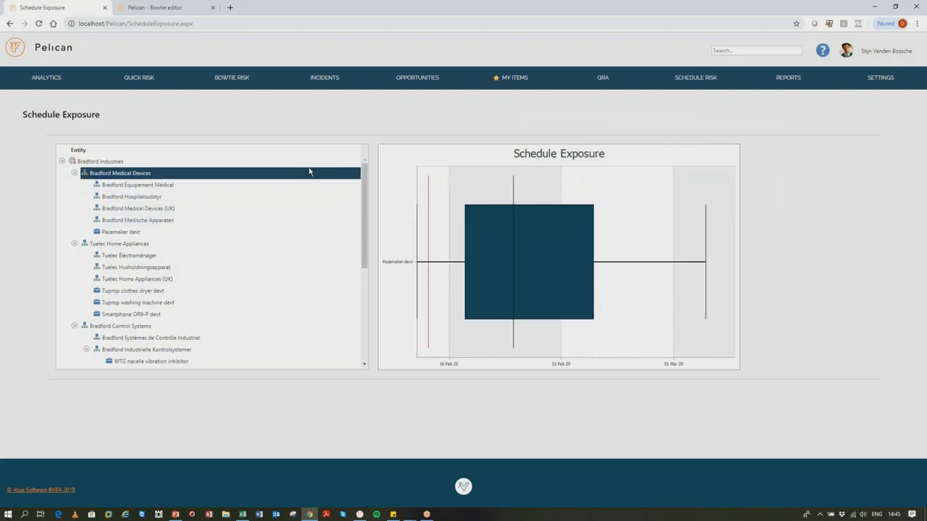
left_click(268, 246)
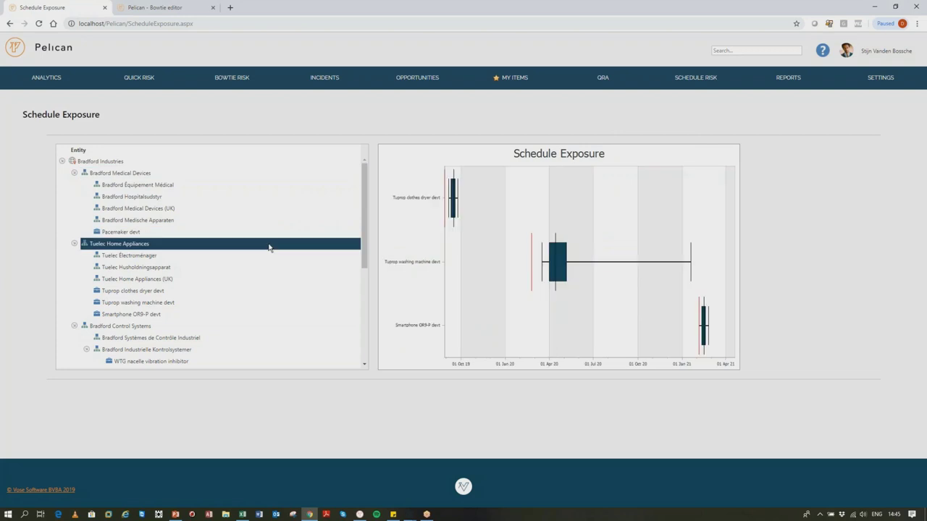
mouse_move(543, 283)
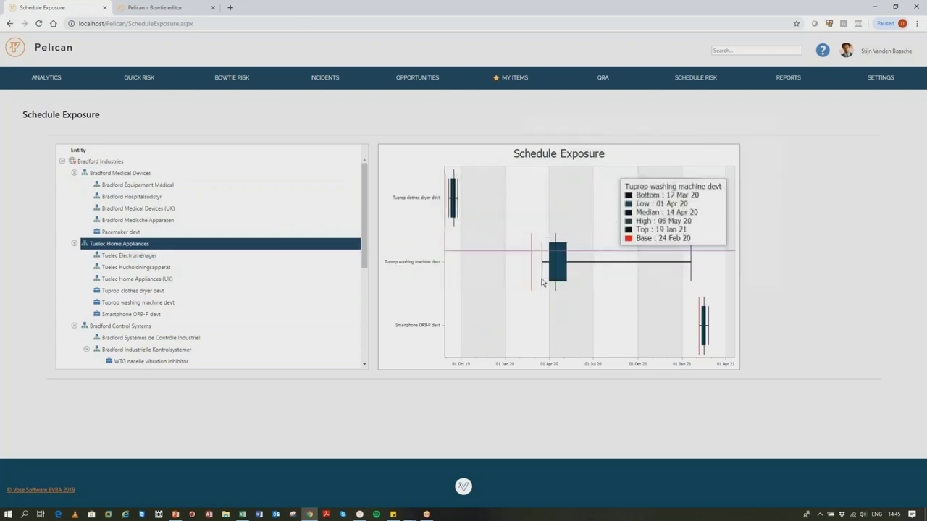
mouse_move(705, 301)
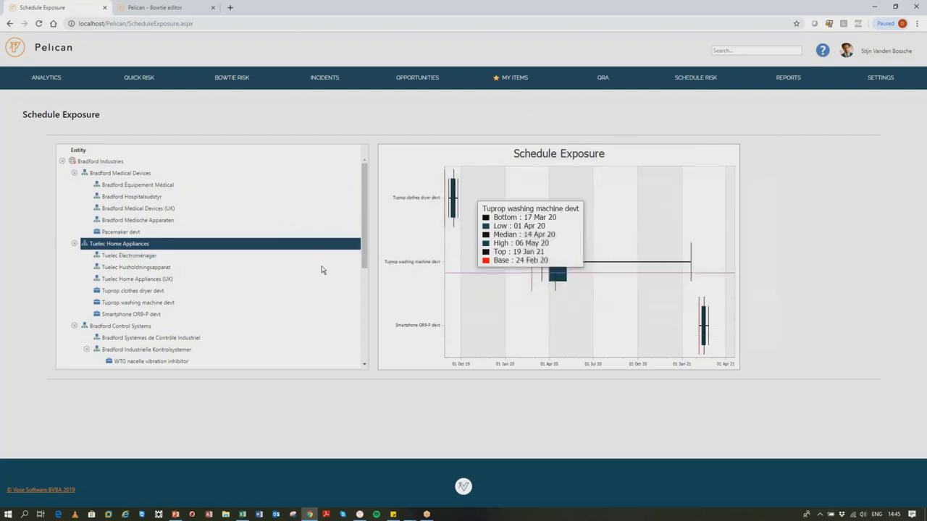
left_click(144, 163)
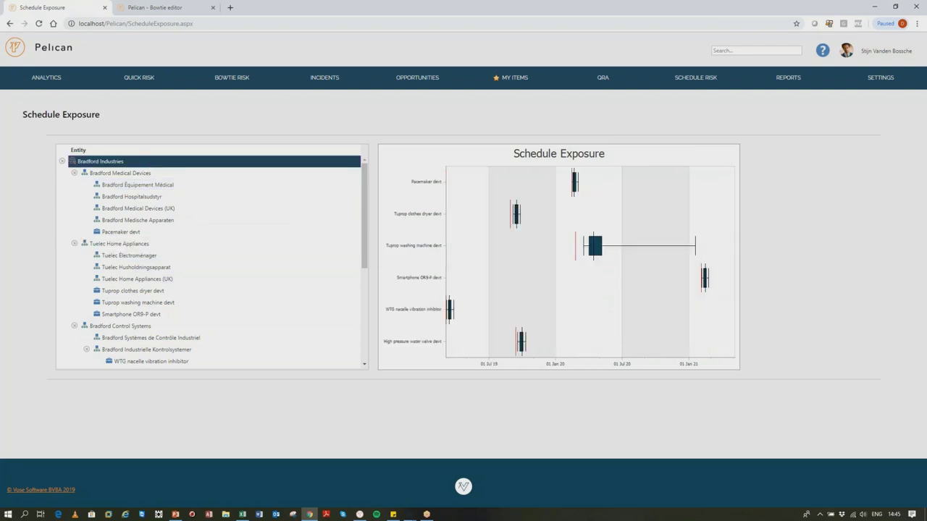
left_click(359, 514)
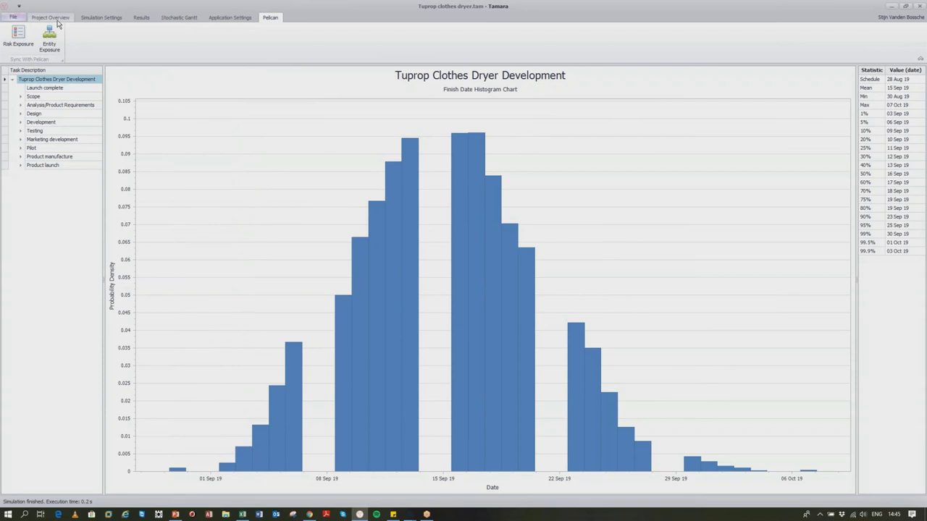
Review the Tuprop project's task grid, Gantt chart and simulation settings, ending on the finish-date histogram
left_click(58, 22)
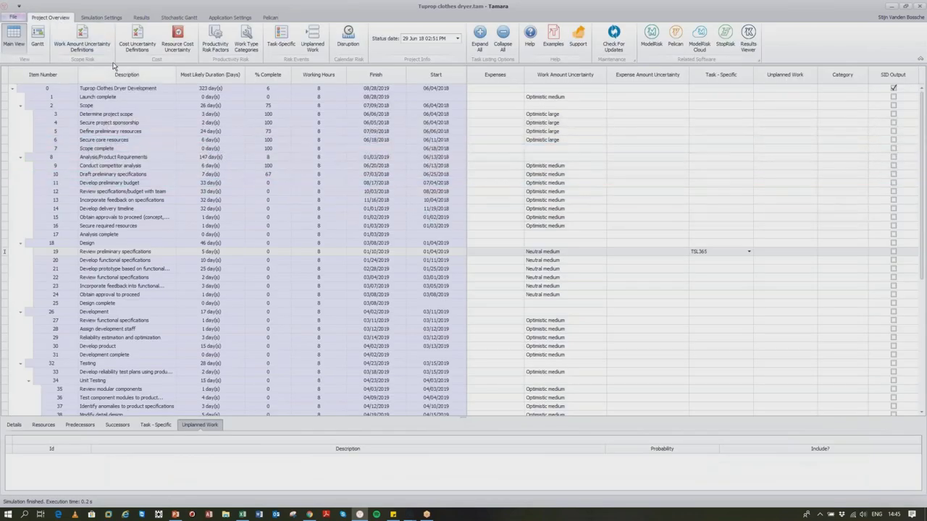
left_click(36, 44)
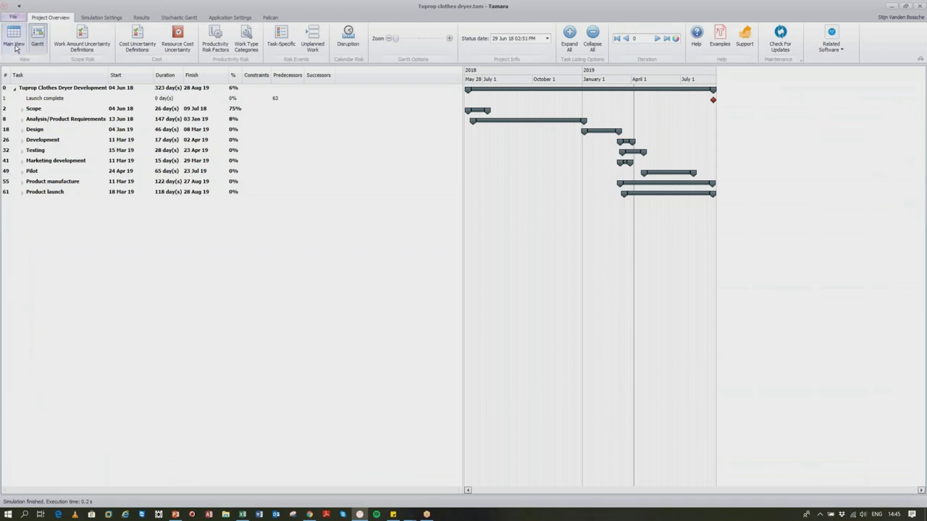
left_click(15, 45)
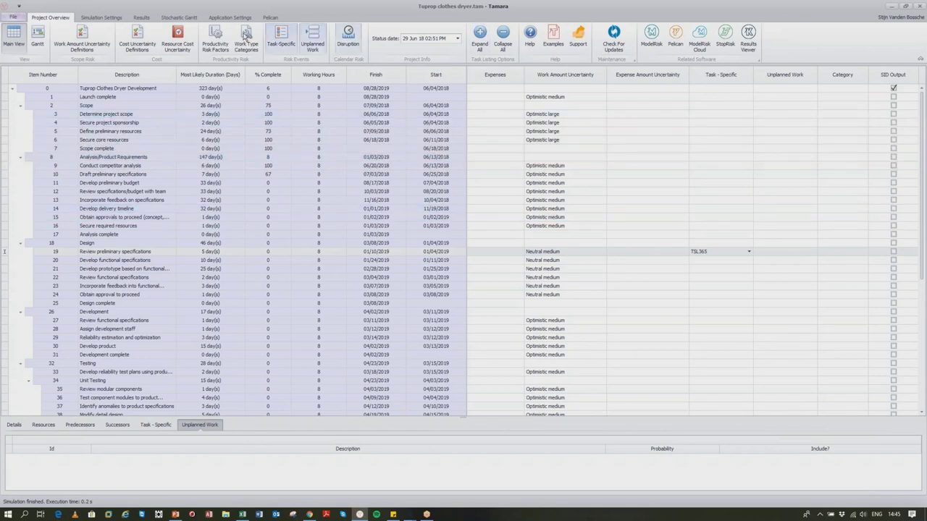
left_click(141, 18)
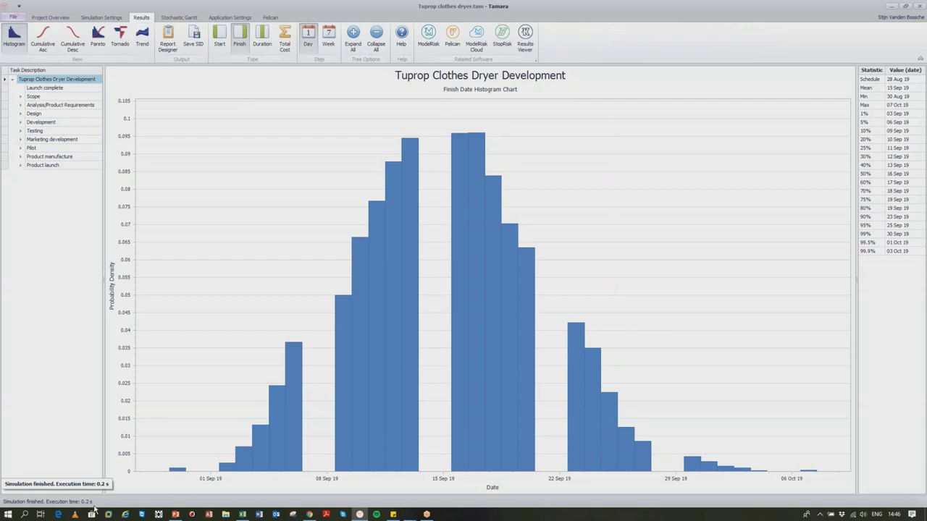
left_click(107, 18)
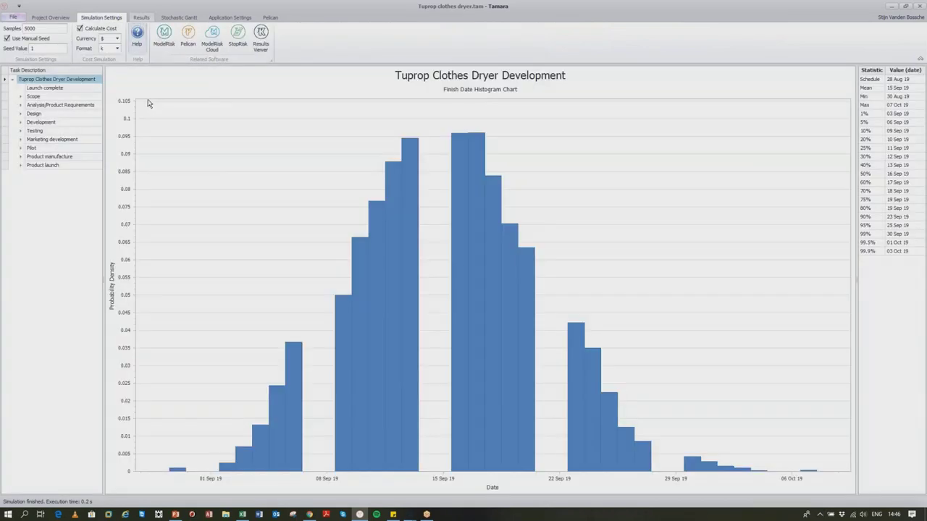
left_click(142, 18)
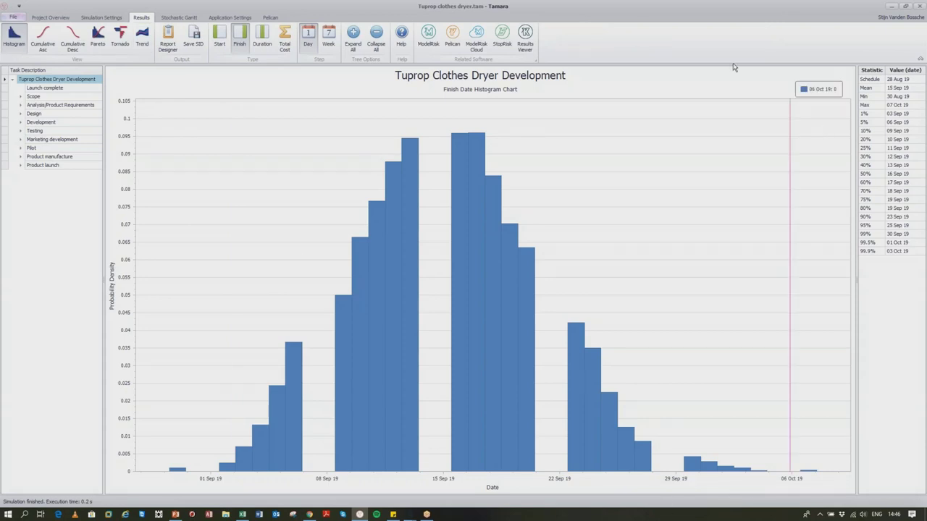
Move Tamara aside to compare with Pelican's Schedule Exposure chart, then maximize it
left_click_drag(711, 7, 786, 412)
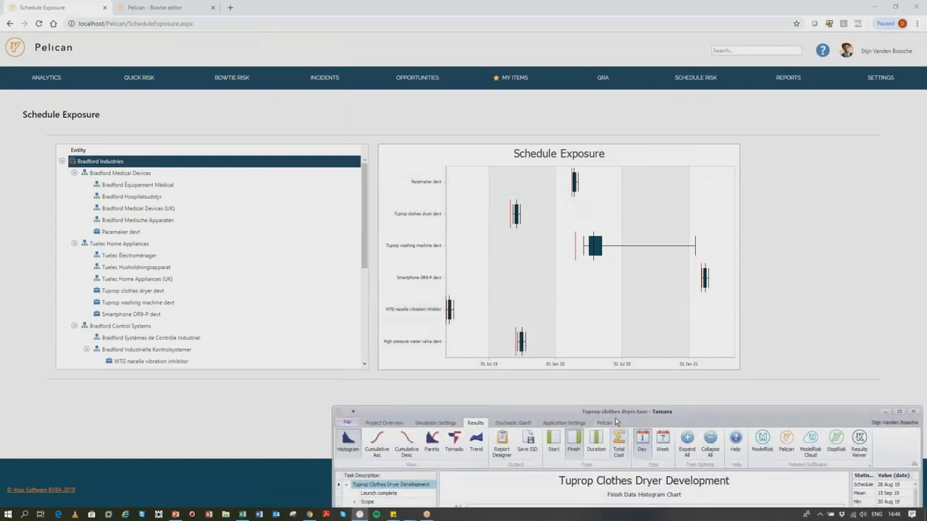
mouse_move(452, 263)
mouse_move(519, 225)
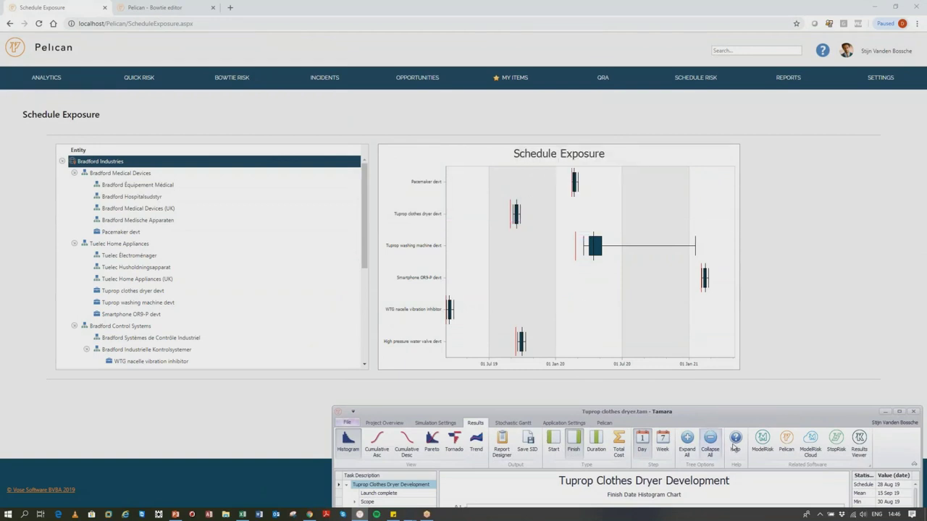
left_click_drag(720, 410, 582, 81)
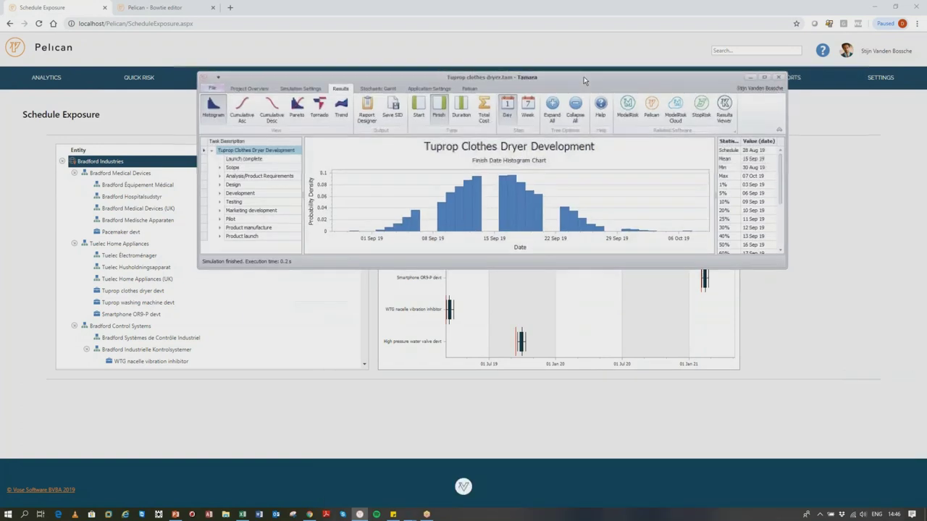
double_click(582, 80)
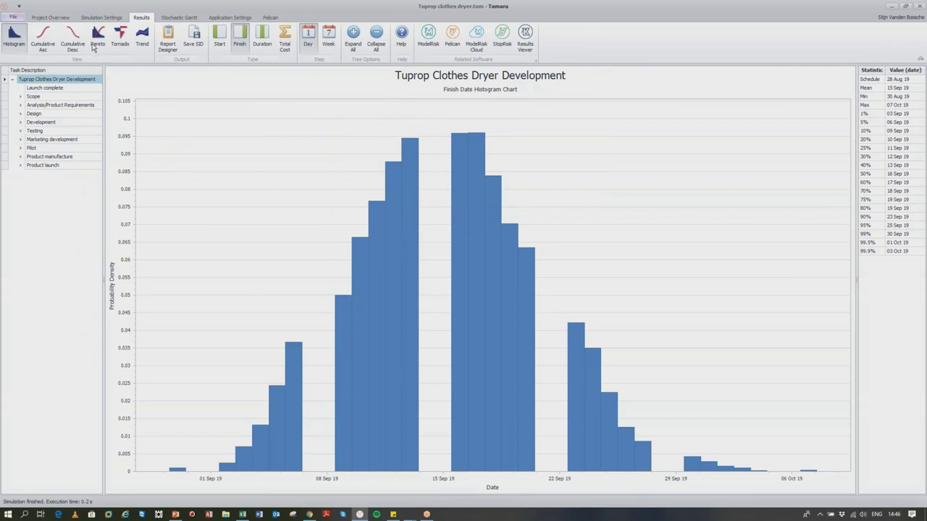
Include task-specific risk TSL365, save the change, and view the rerun finish-date histogram
left_click(50, 18)
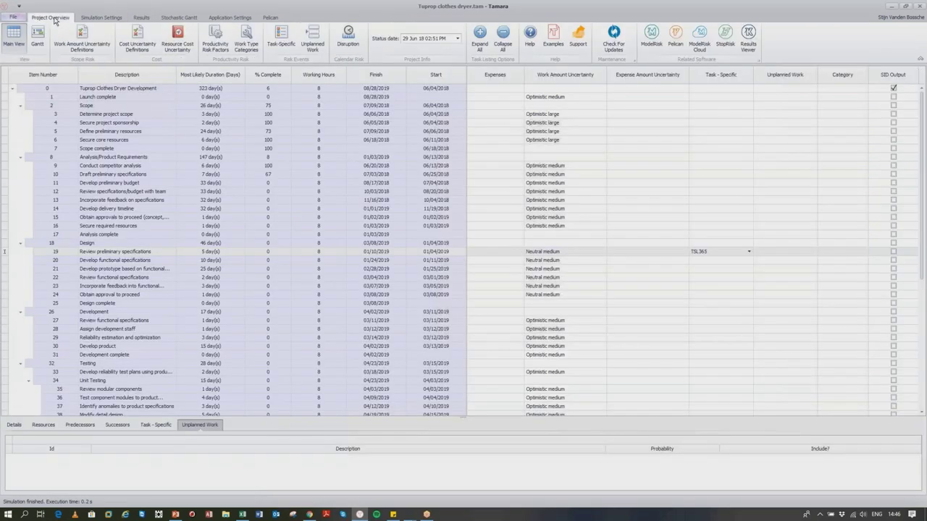
left_click(291, 48)
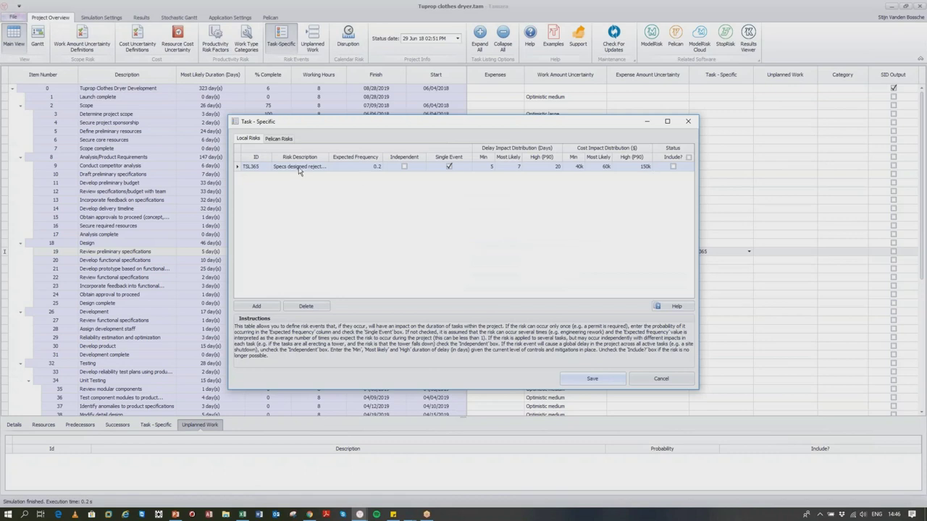
left_click(673, 168)
left_click(614, 384)
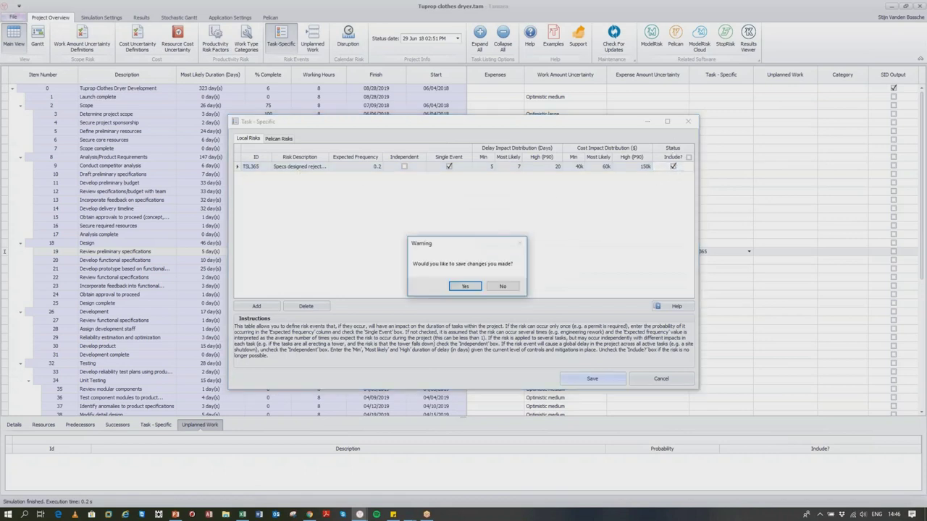
left_click(460, 287)
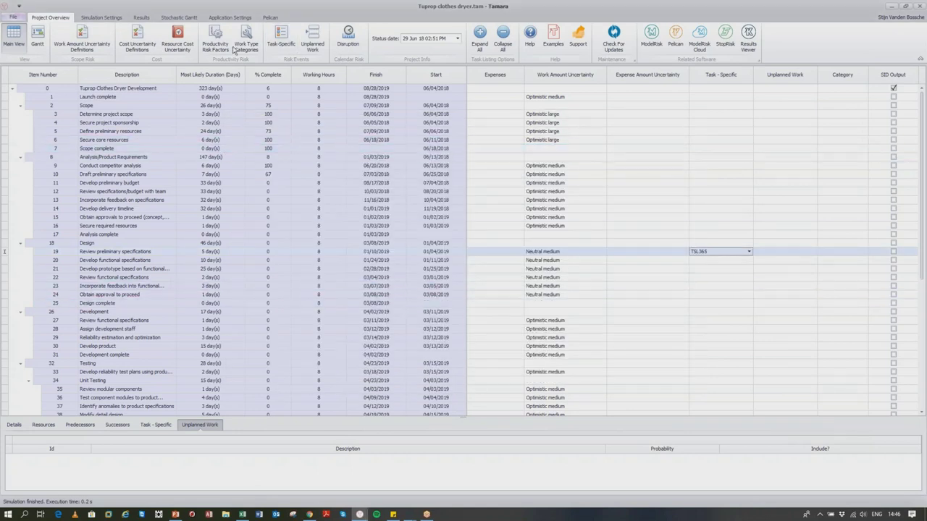
left_click(140, 18)
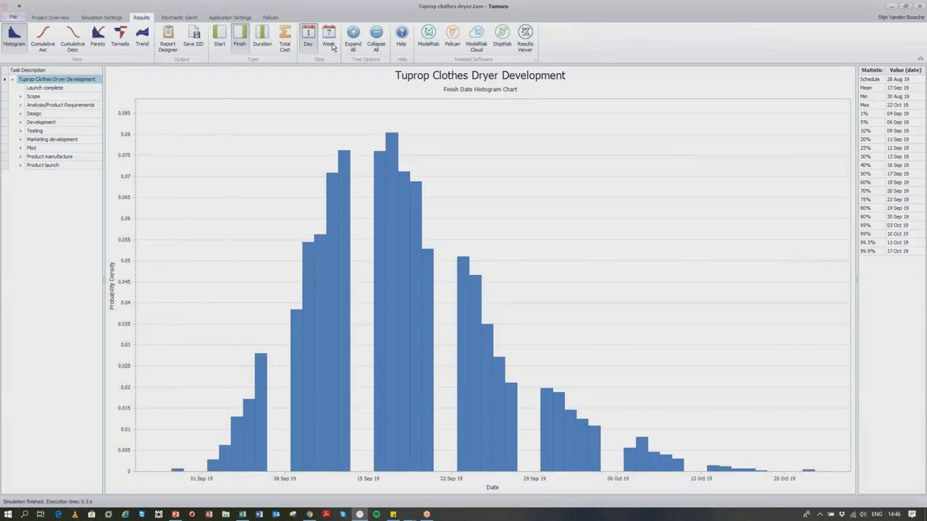
Map Pelican's Tuprop clothes dryer devt entity to the Tuprop Clothes Dryer Development task
left_click(270, 18)
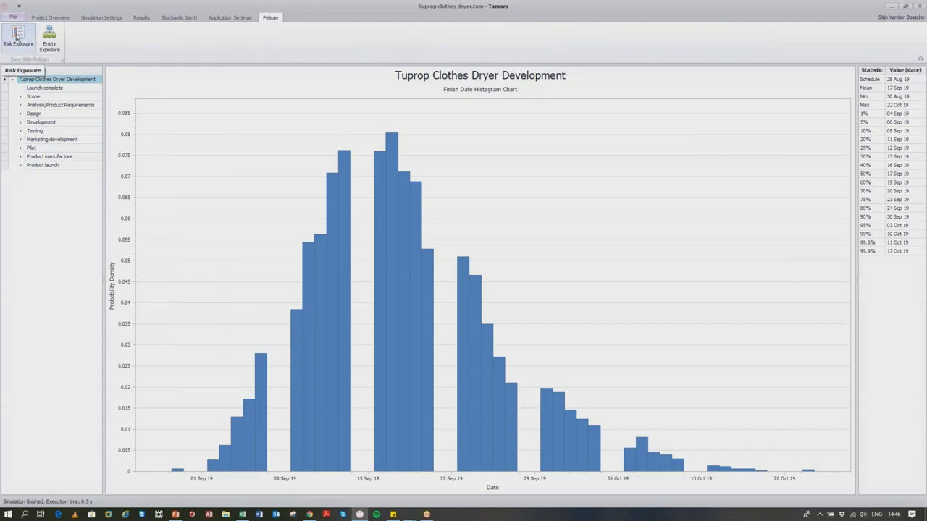
left_click(48, 42)
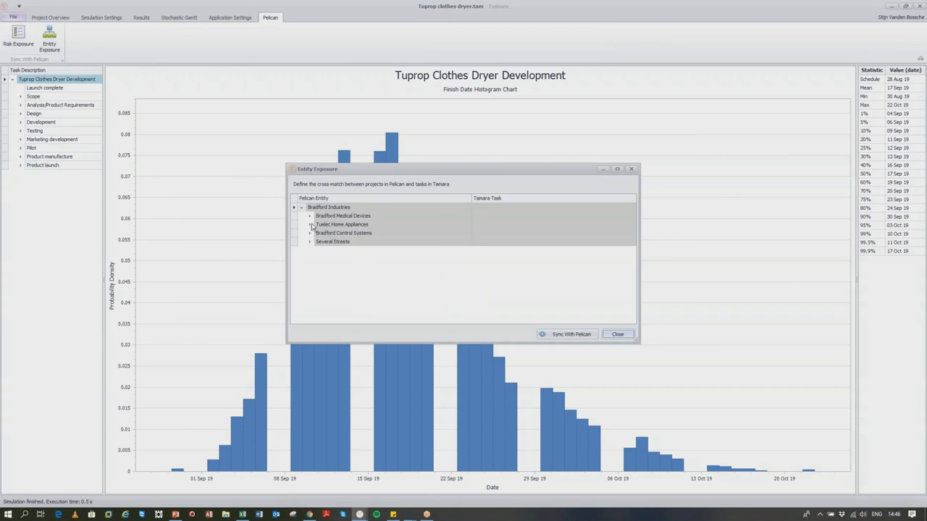
left_click(310, 225)
left_click(531, 260)
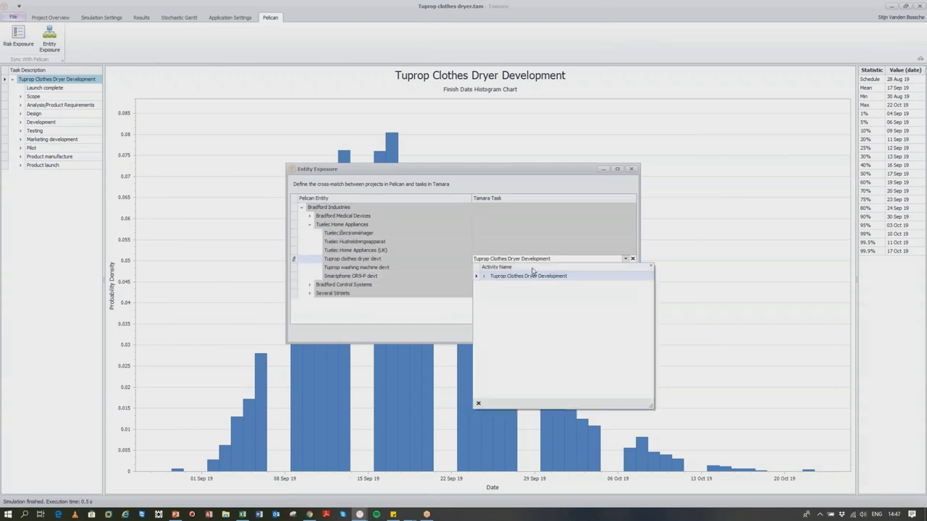
left_click(531, 278)
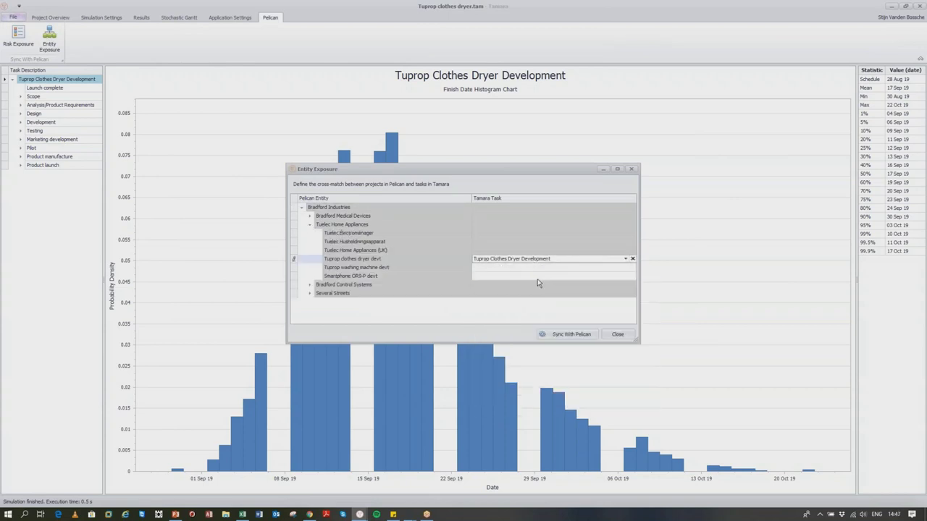
Sync the dryer results with Pelican, confirm the upload, and minimize Tamara
left_click(572, 334)
left_click(457, 286)
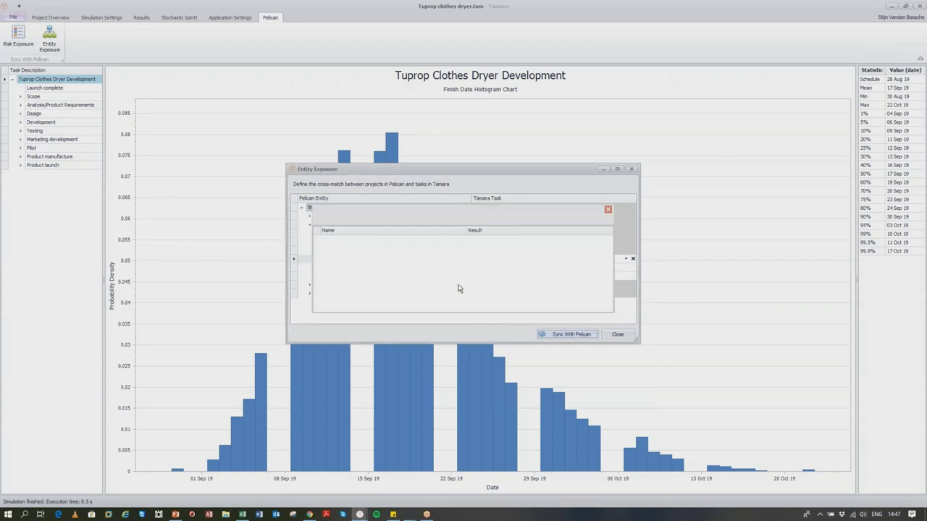
left_click(608, 209)
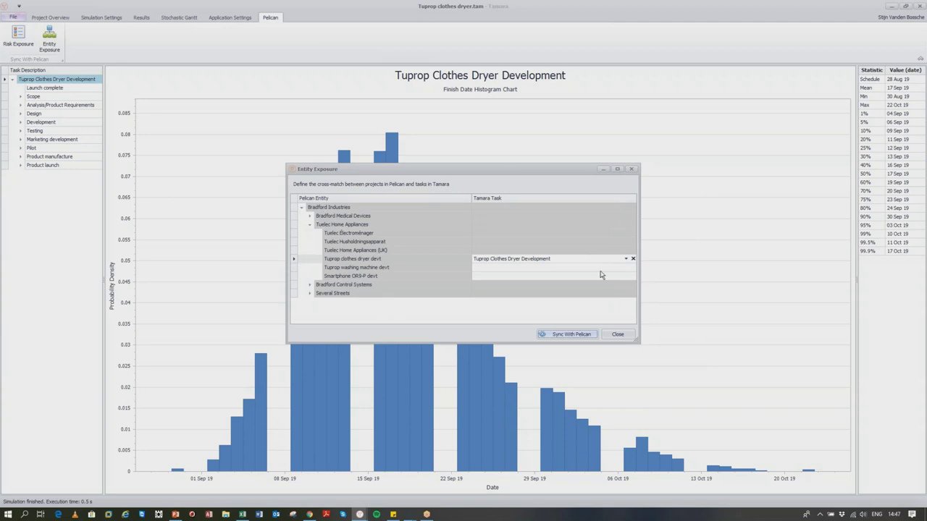
left_click(616, 335)
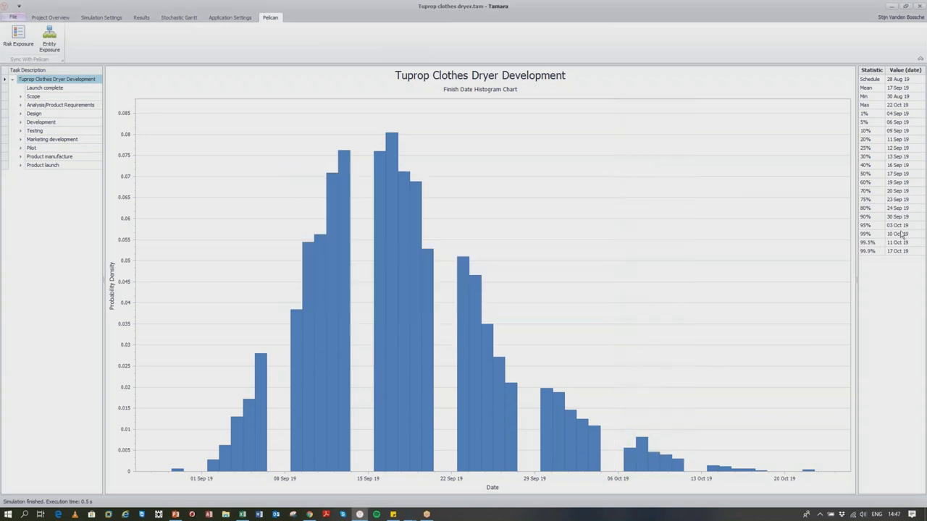
left_click(891, 7)
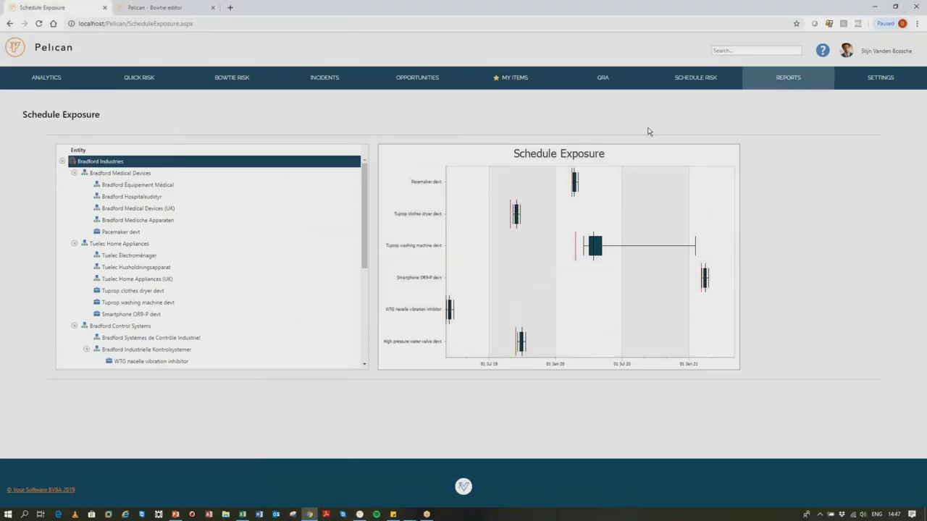
Reload Pelican's Schedule Exposure page, then switch to the Commercial construction finance workbook
left_click(38, 23)
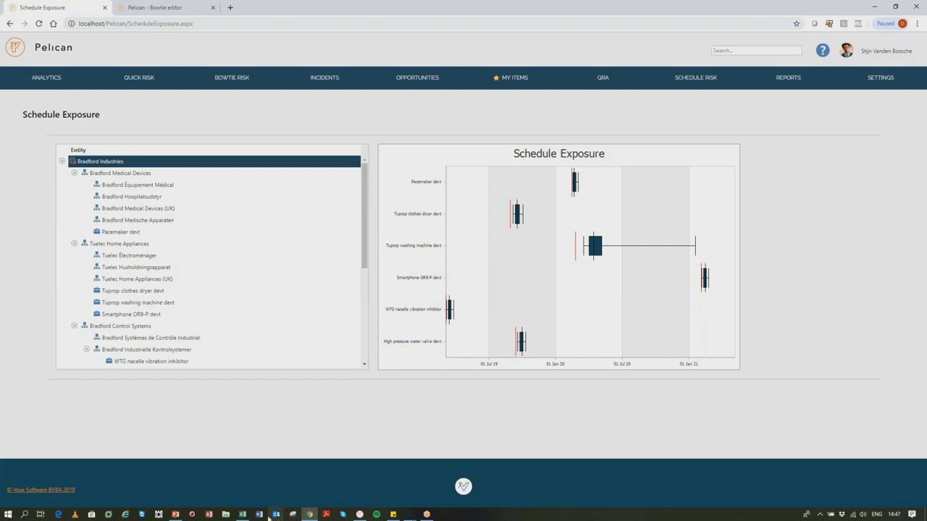
left_click(242, 514)
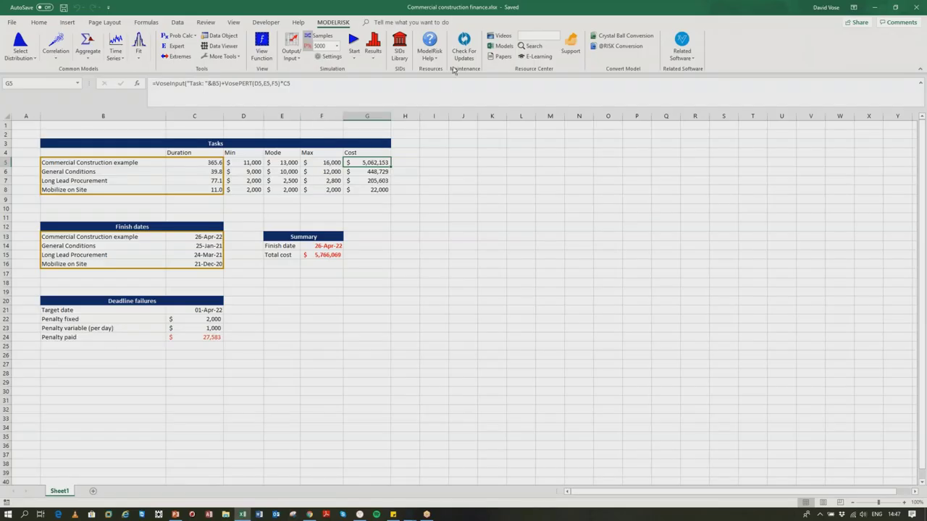
left_click_drag(454, 99, 454, 90)
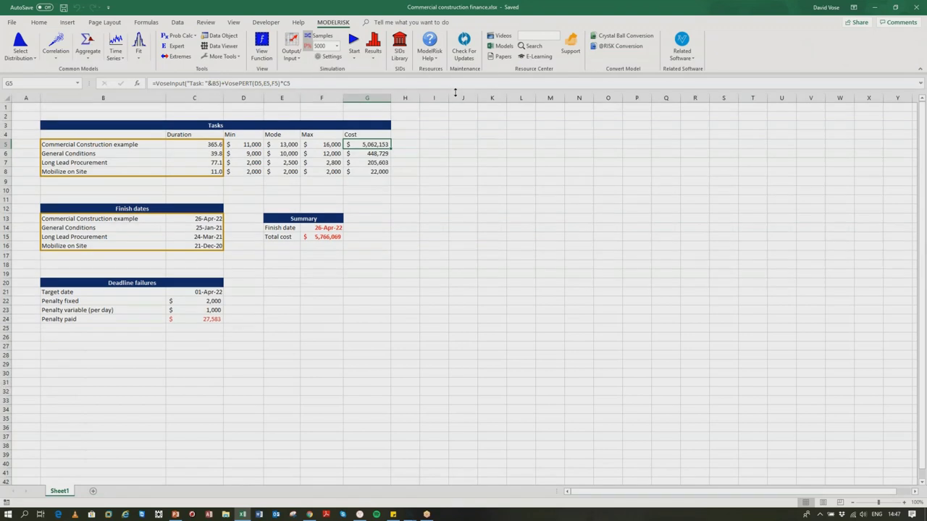
left_click_drag(224, 83, 281, 84)
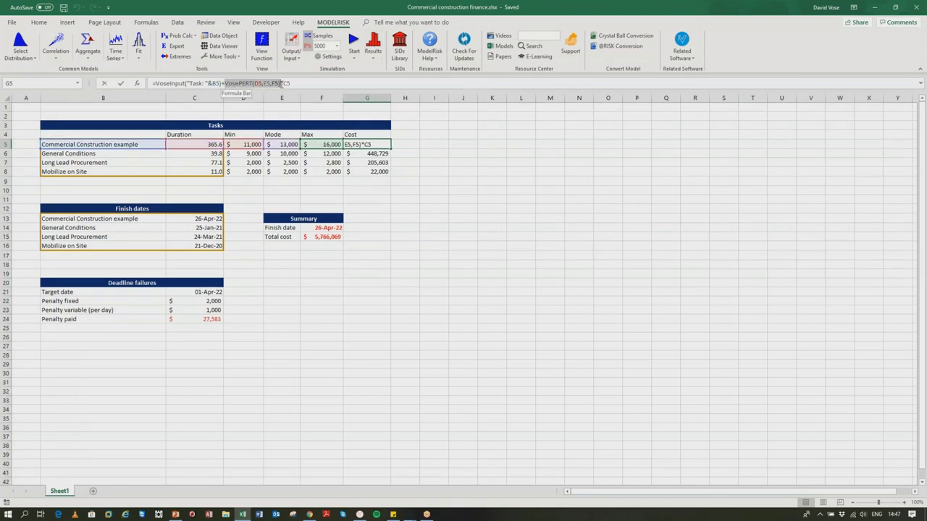
left_click_drag(224, 84, 241, 85)
left_click(239, 84)
key("Escape")
left_click(405, 219)
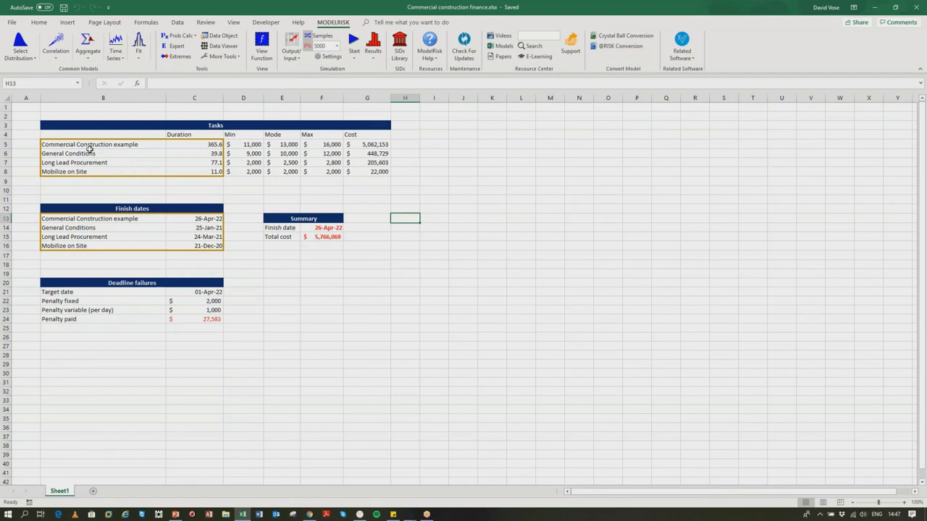
left_click_drag(90, 144, 186, 172)
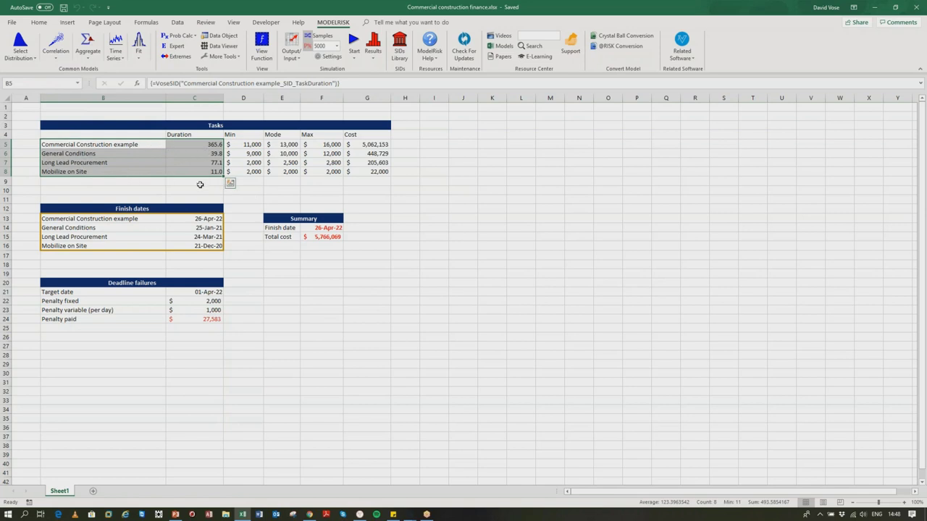
Recalculate the task durations with F9 twice, then run ModelRisk without saving previous results
key("F9")
key("F9")
key("F9")
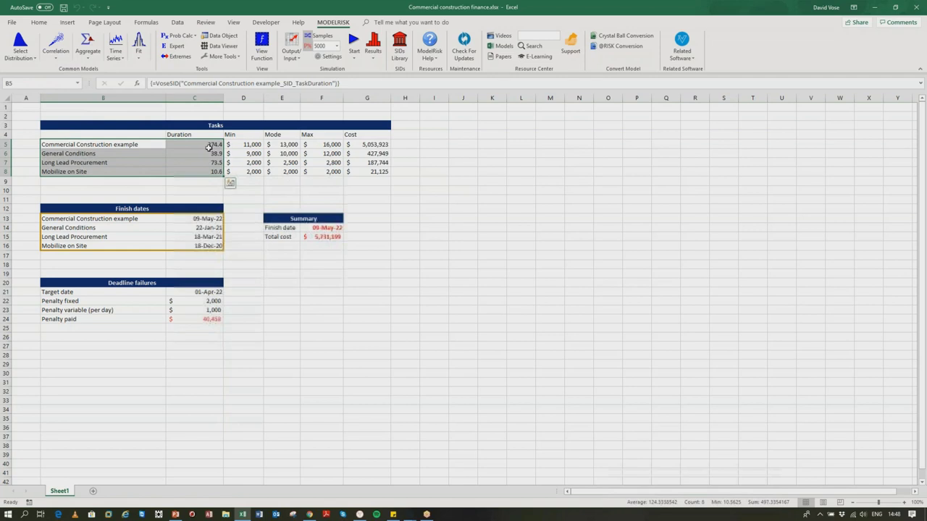
left_click_drag(144, 145, 190, 172)
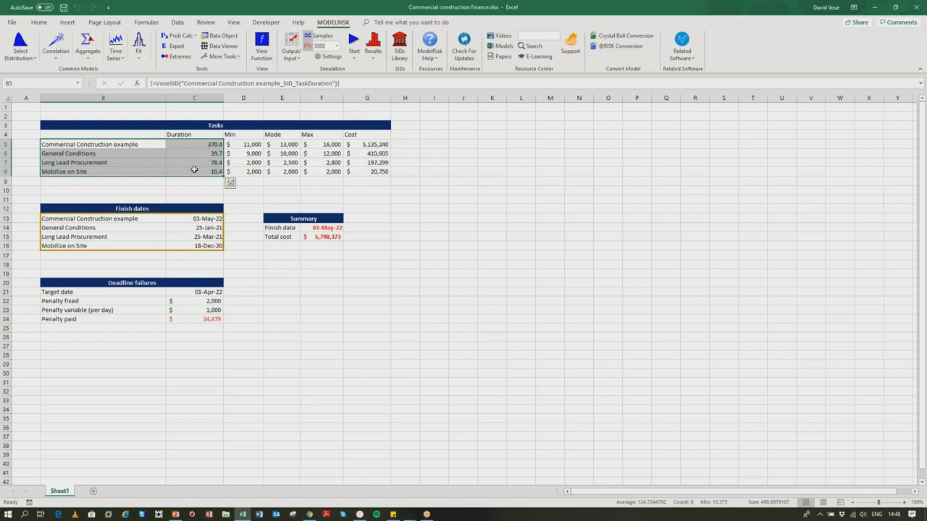
key("F9")
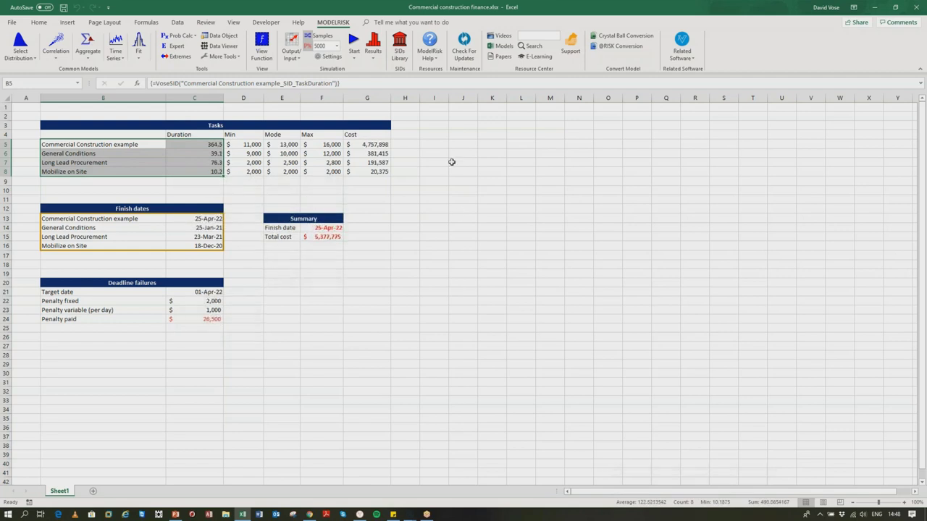
left_click(354, 44)
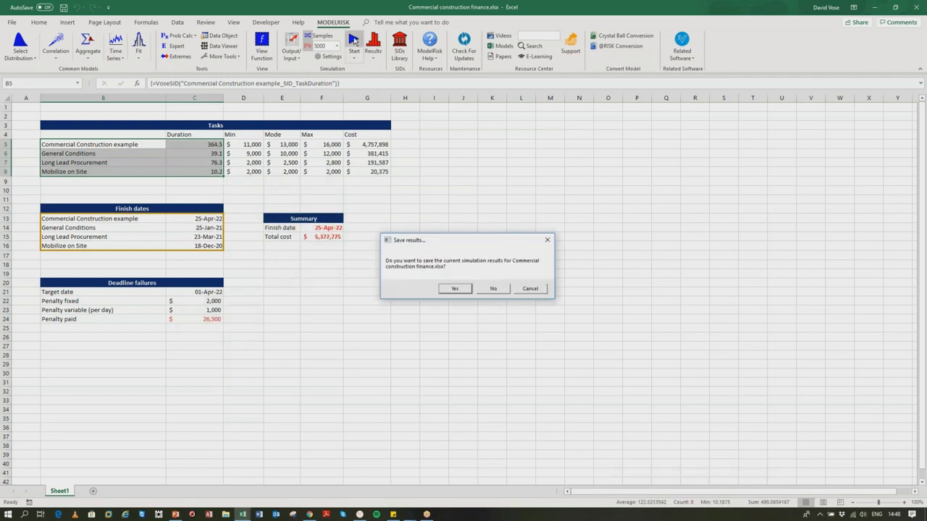
left_click(491, 289)
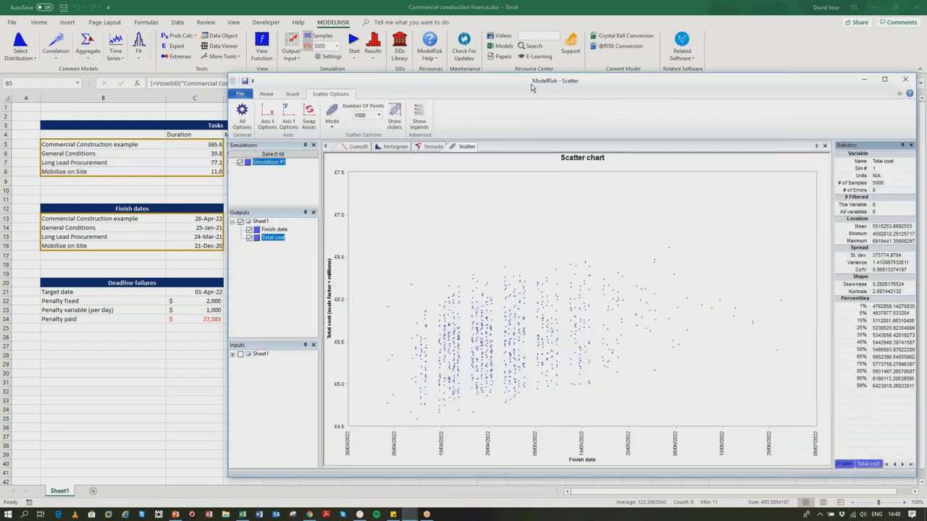
Browse the CumulD, Histogram, Tornado and Scatter plots, and plot all points on the scatter
left_click_drag(510, 80, 419, 47)
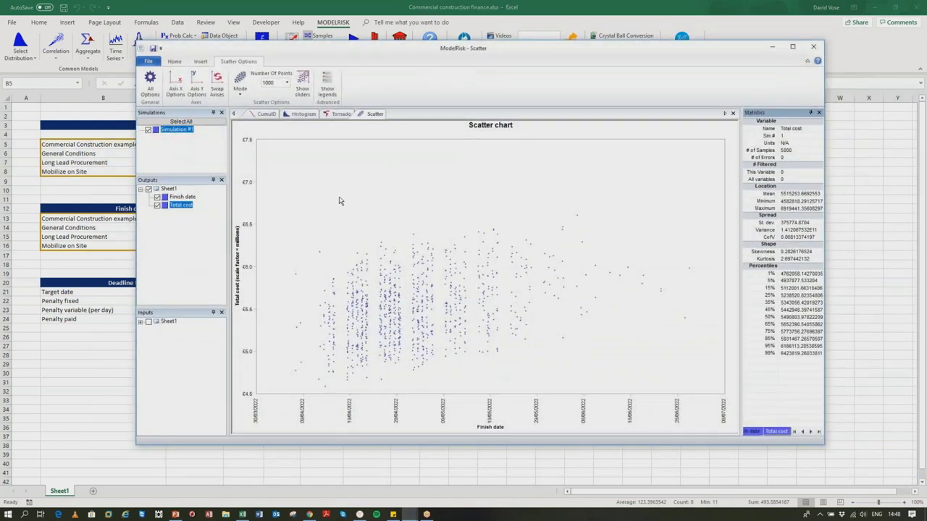
left_click(266, 114)
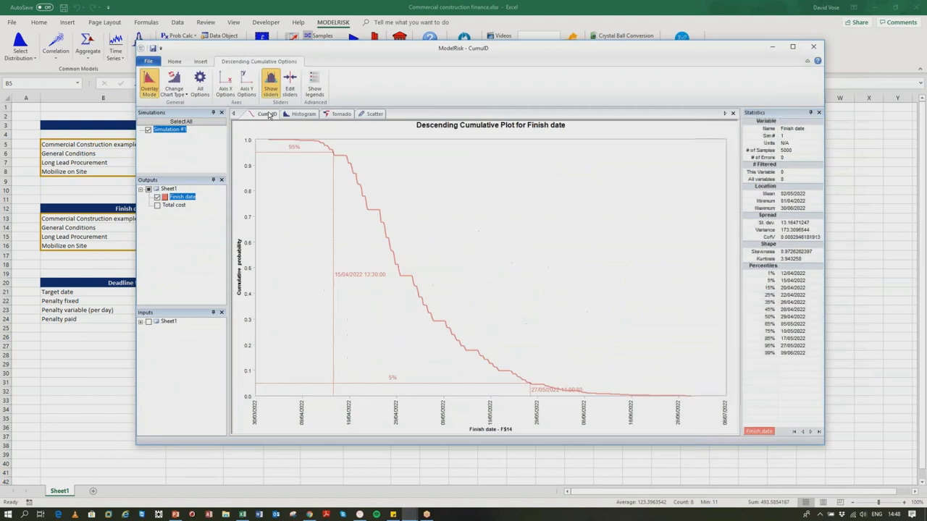
left_click(302, 115)
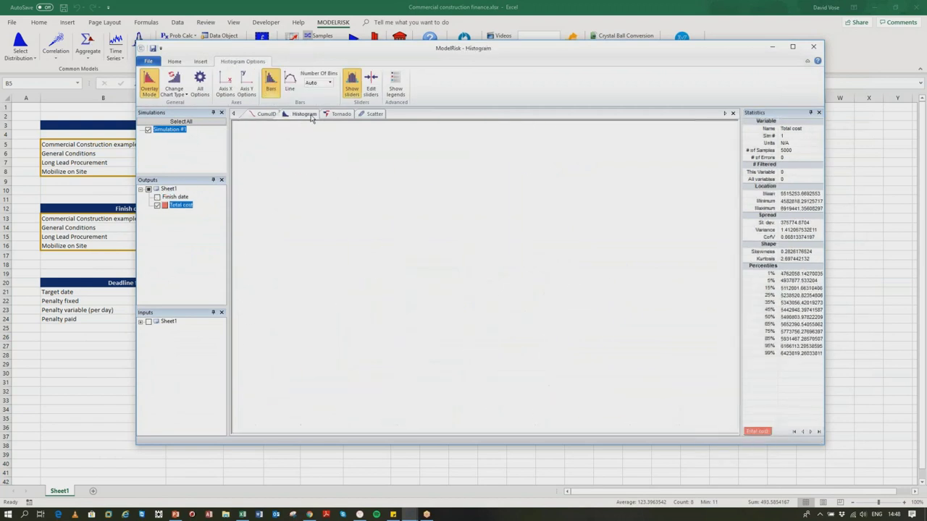
left_click(339, 115)
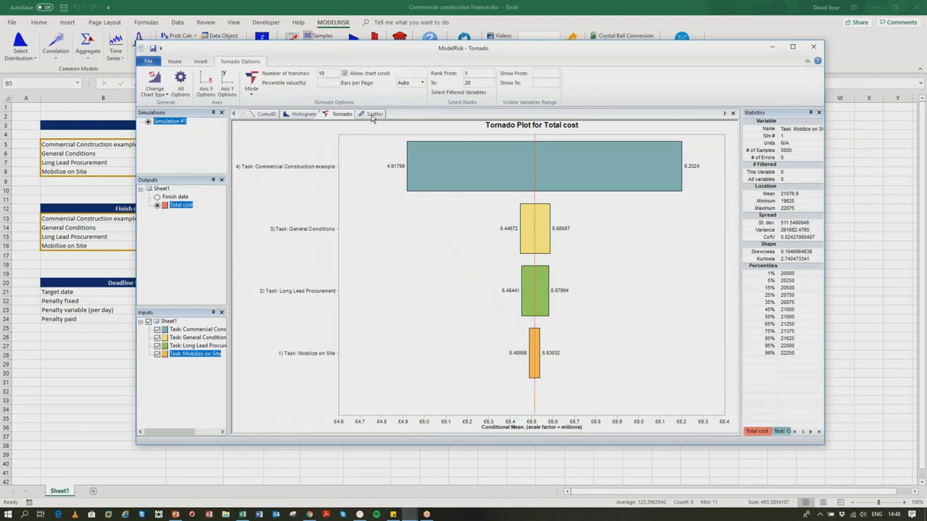
left_click(374, 113)
left_click_drag(645, 97, 648, 46)
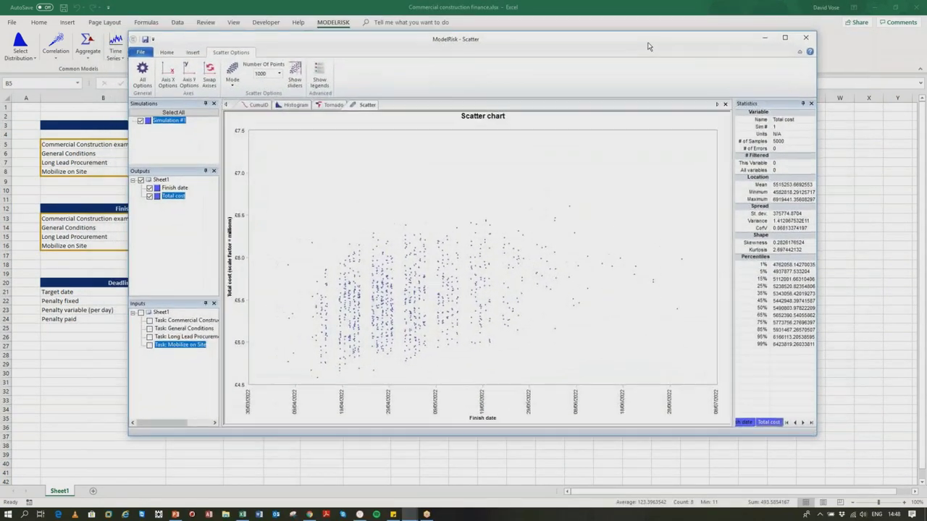
left_click(279, 74)
left_click(261, 115)
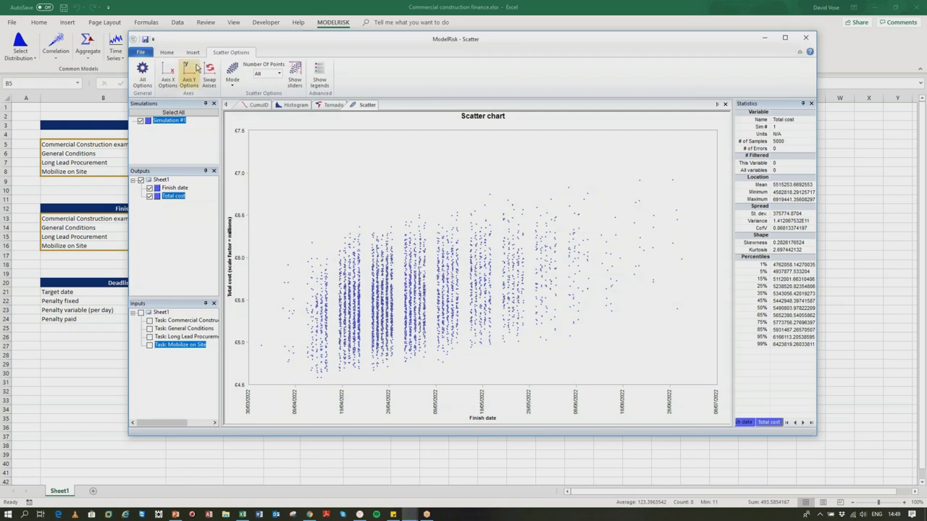
Add a box-plot comparing Total cost with the Commercial Construction task
left_click(194, 55)
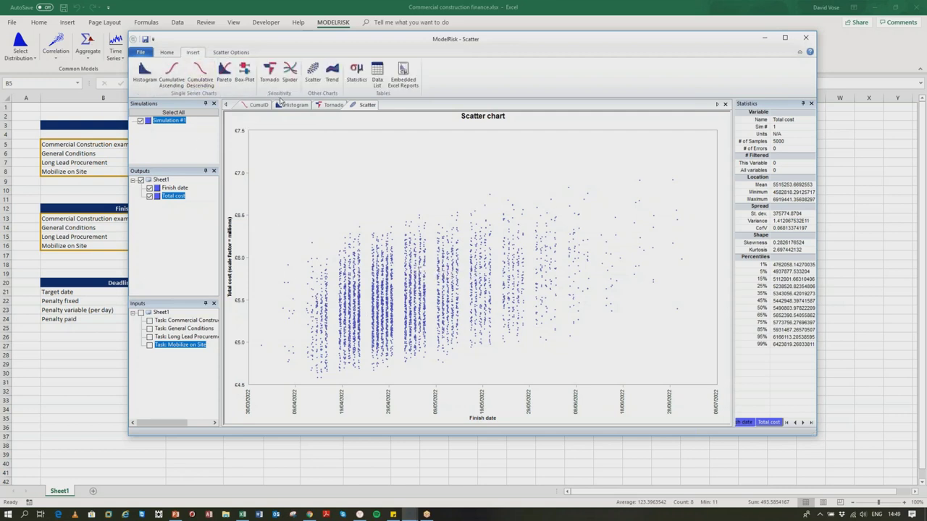
left_click(246, 81)
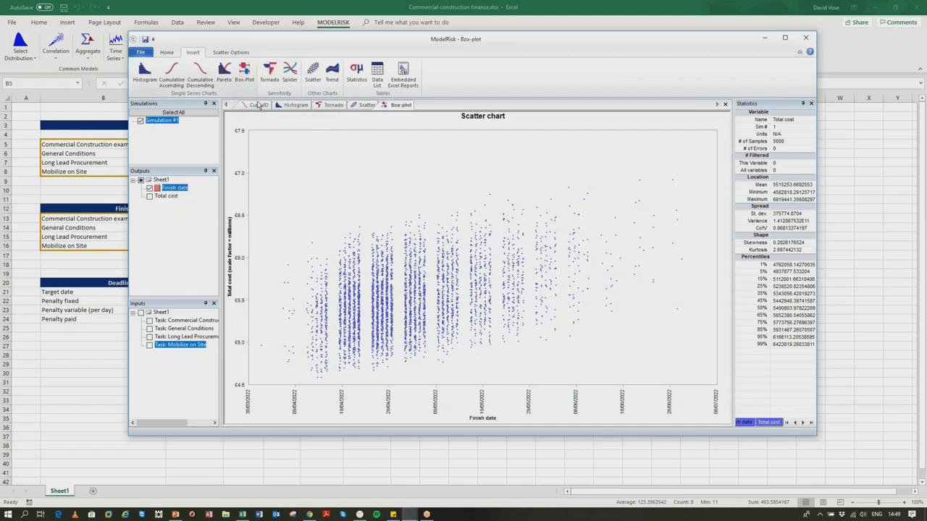
left_click(150, 196)
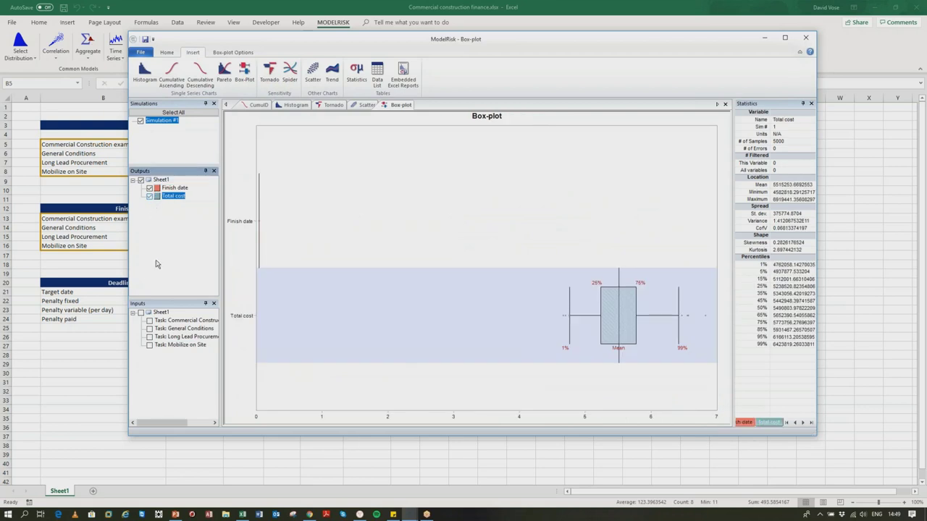
left_click(156, 329)
left_click(149, 320)
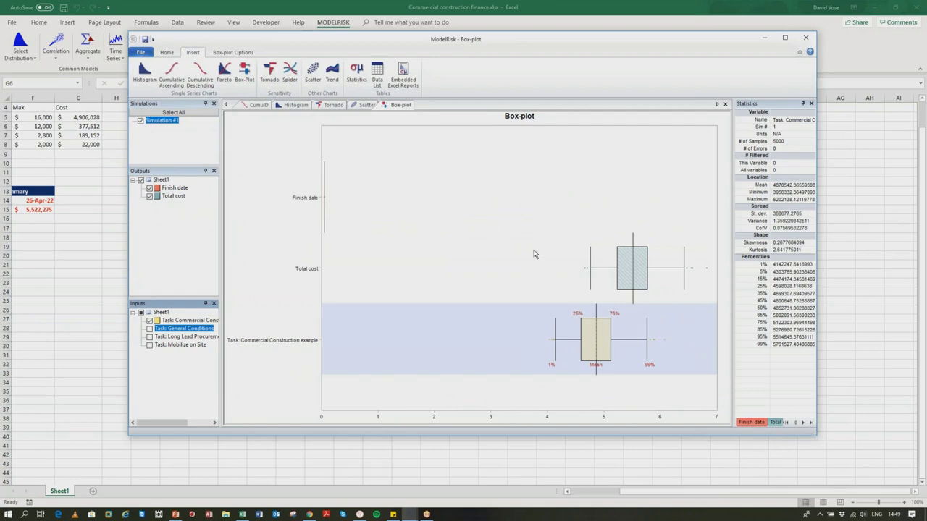
Close the results viewer, check the model tables B4:G25, and minimize Excel
left_click(805, 38)
left_click_drag(728, 497, 598, 491)
scroll(478, 316, "up", 1)
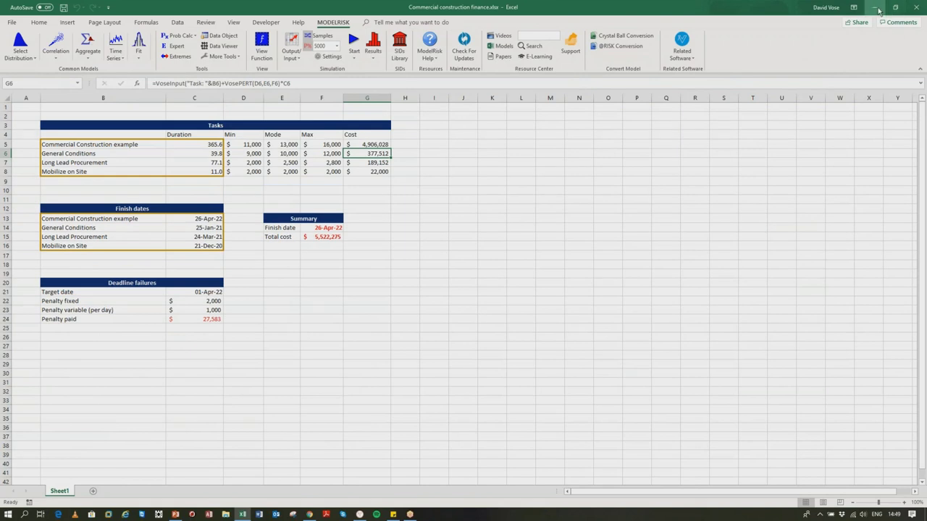
left_click_drag(140, 134, 362, 330)
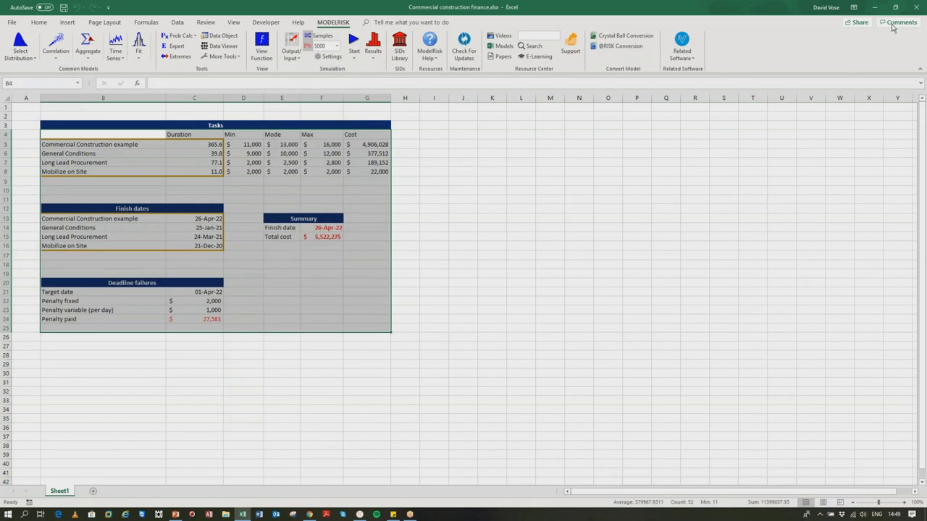
left_click(751, 154)
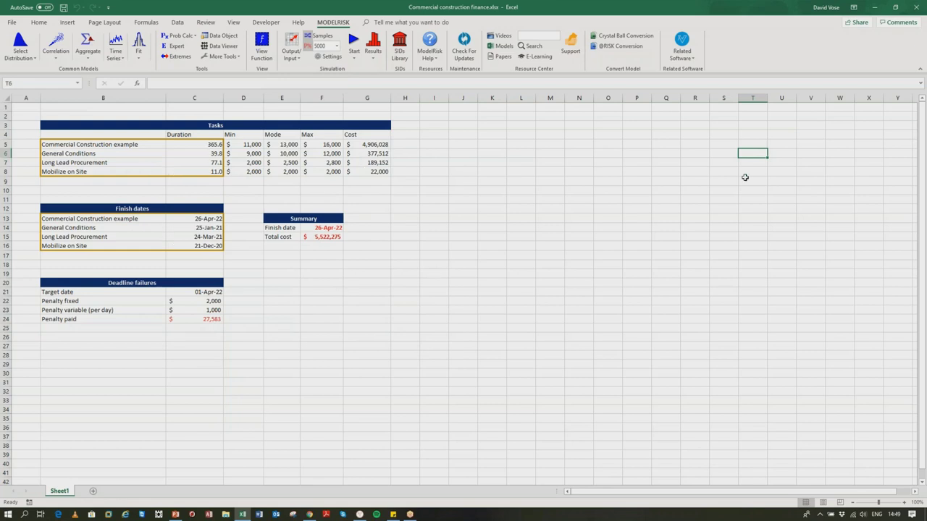
left_click(874, 7)
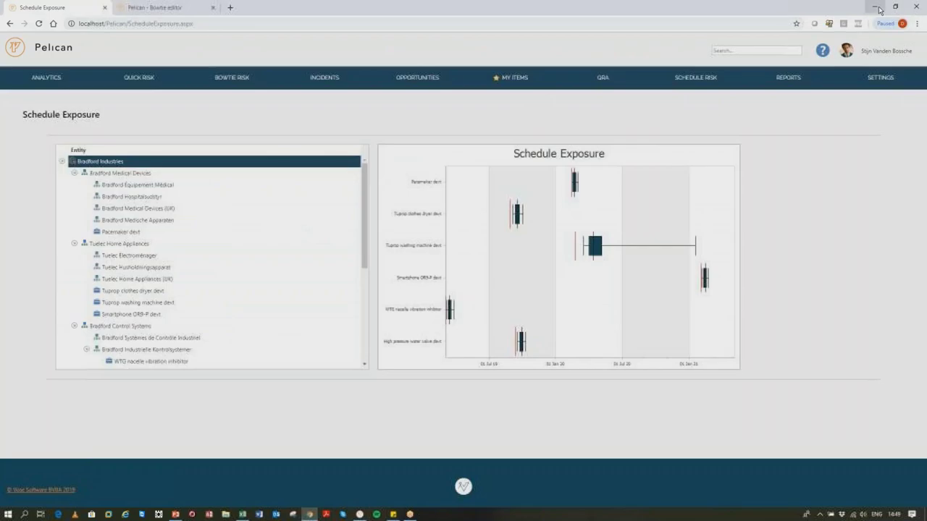
From QRA Models, open the Financial forecasts from risk consequences versions and select Default model
mouse_move(597, 81)
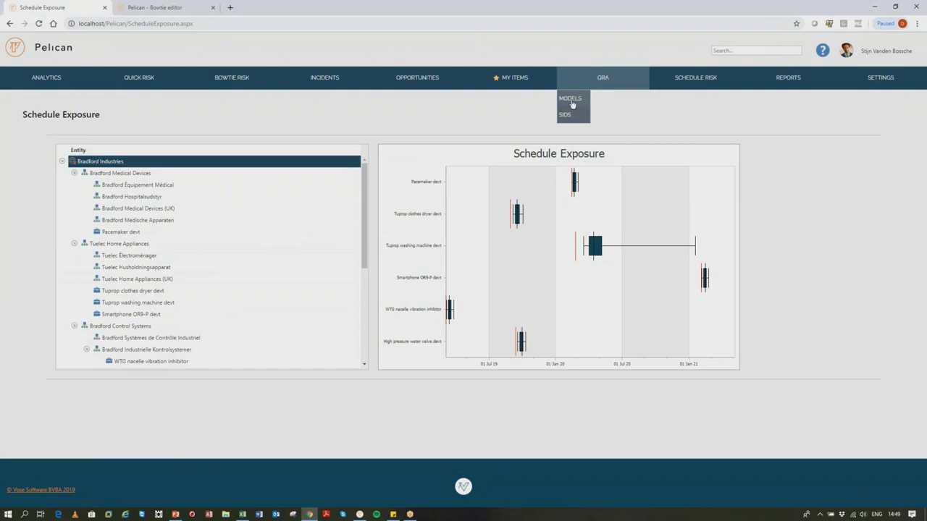
left_click(572, 102)
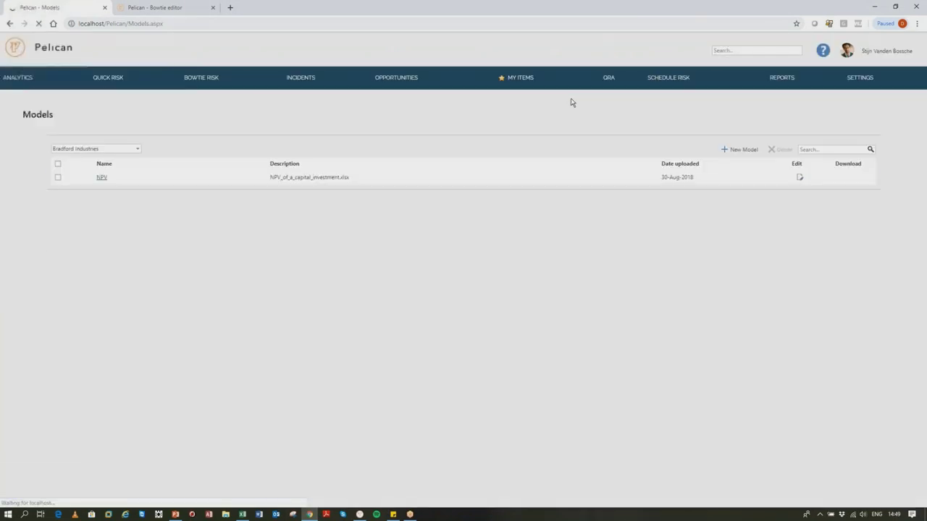
mouse_move(613, 82)
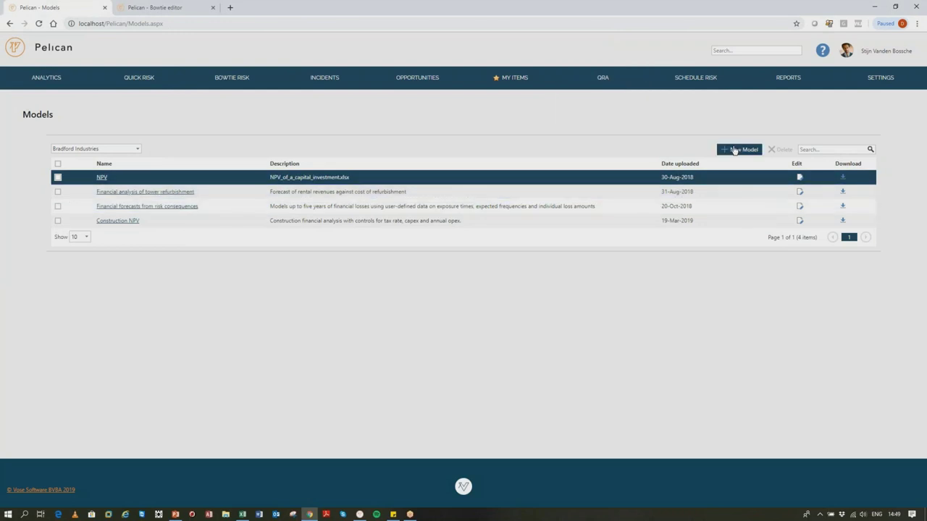
left_click(178, 209)
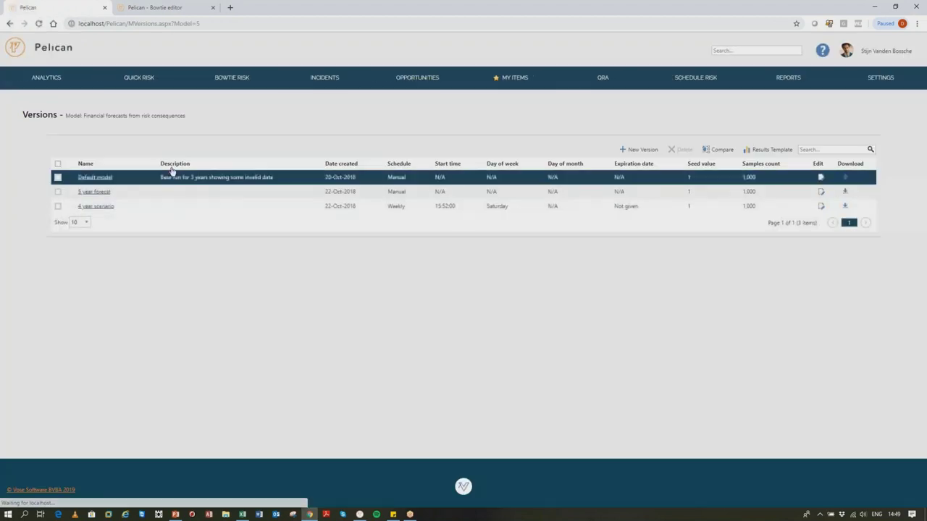
left_click(145, 173)
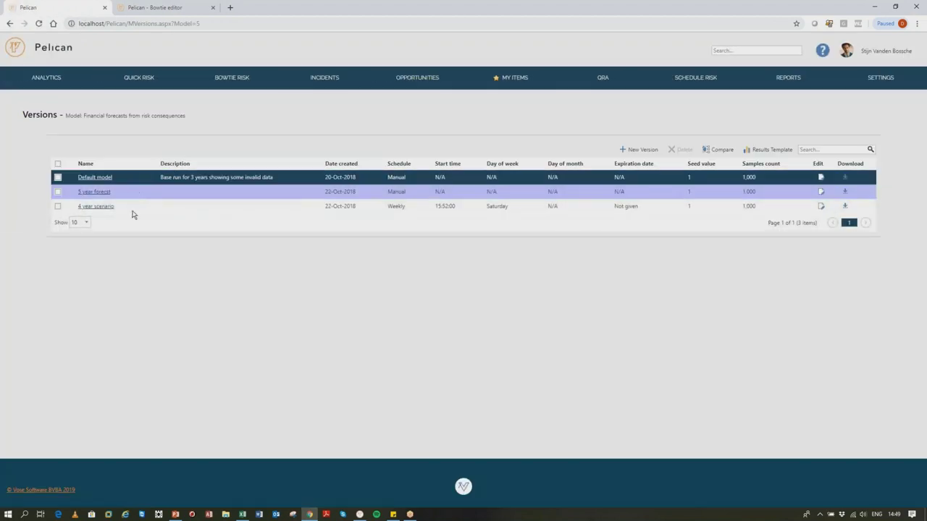
left_click(230, 181)
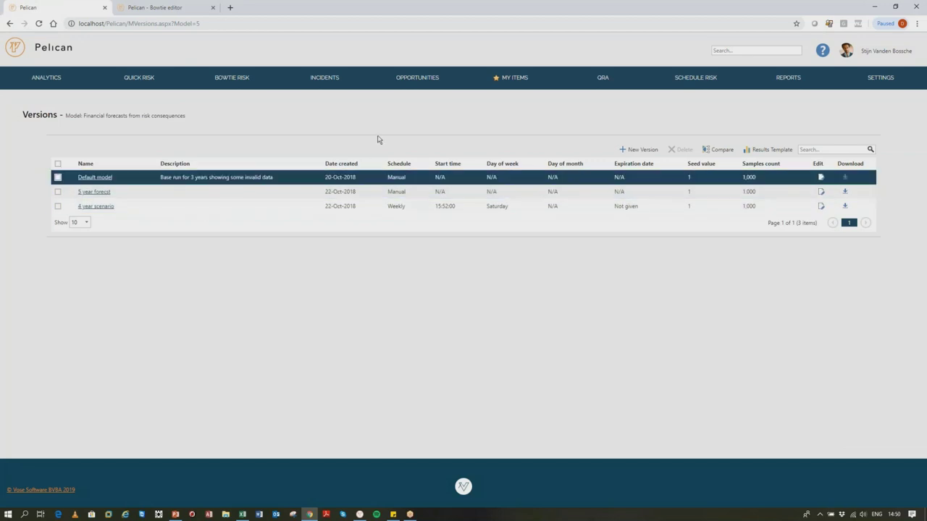
Compare the versions and switch both charts from Total loss to Total loss sensitivity
left_click(727, 155)
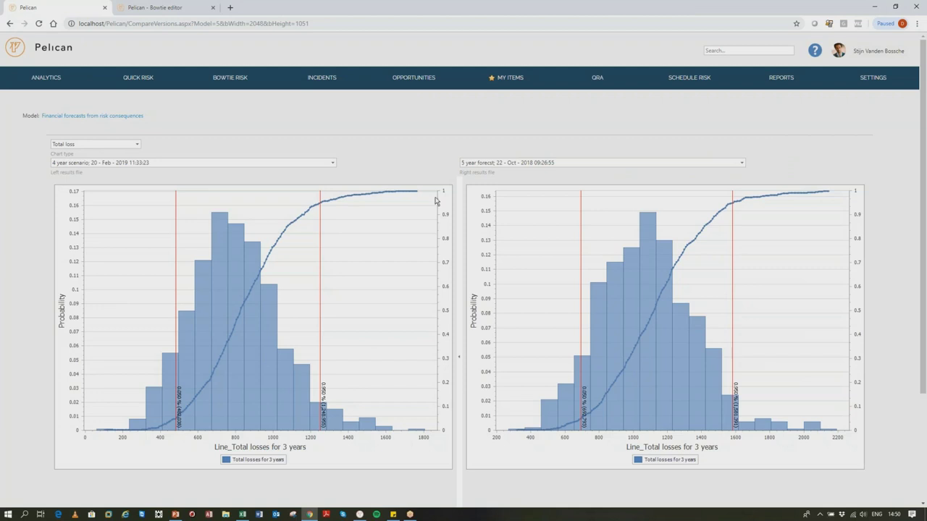
left_click(135, 144)
left_click(121, 166)
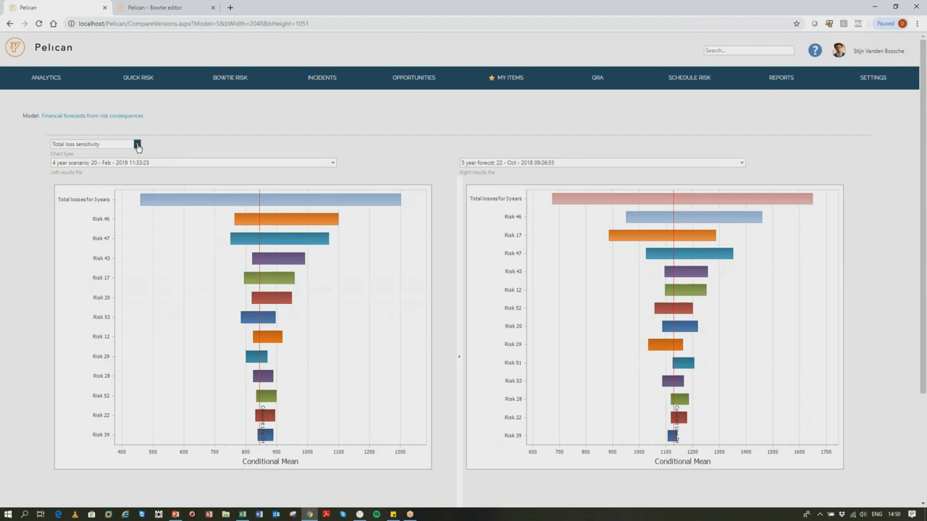
left_click(137, 145)
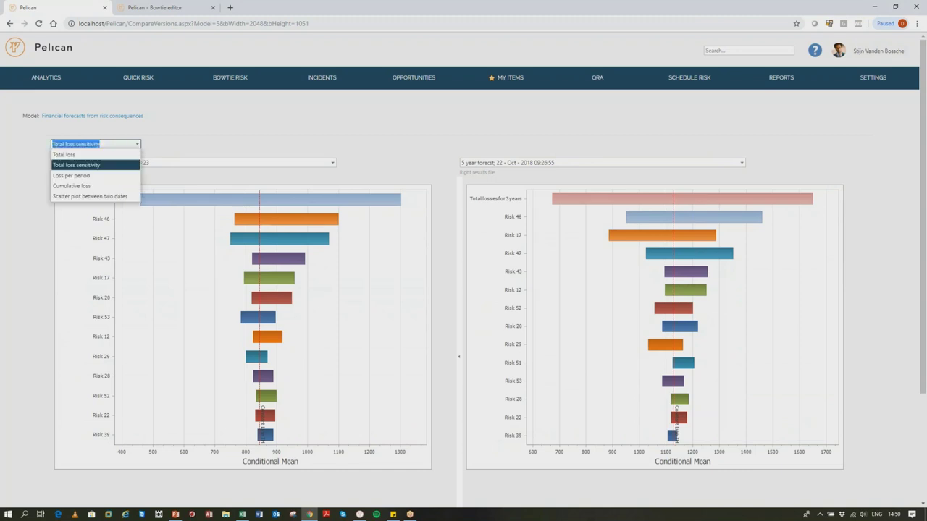
left_click(234, 152)
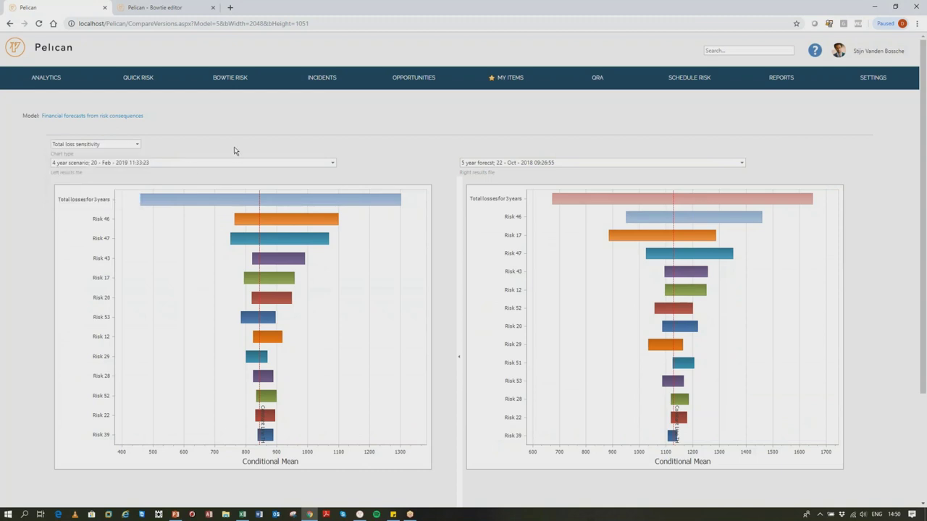